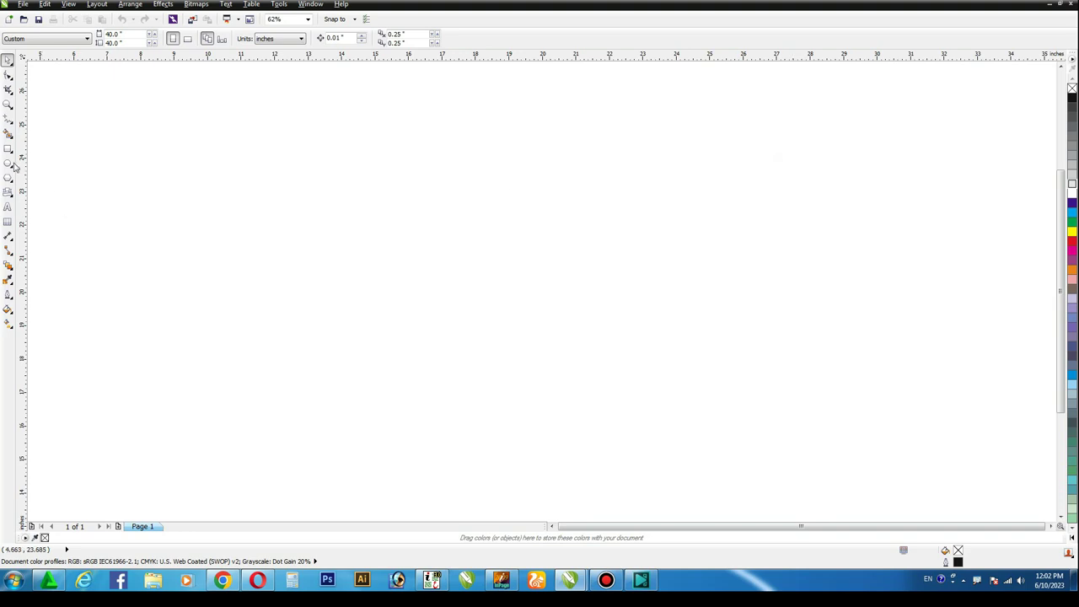
# - Draw a circle on the page with the Ellipse tool and nudge it into place
pyautogui.click(7, 162)
pyautogui.moveTo(408, 198); pyautogui.dragTo(558, 348)
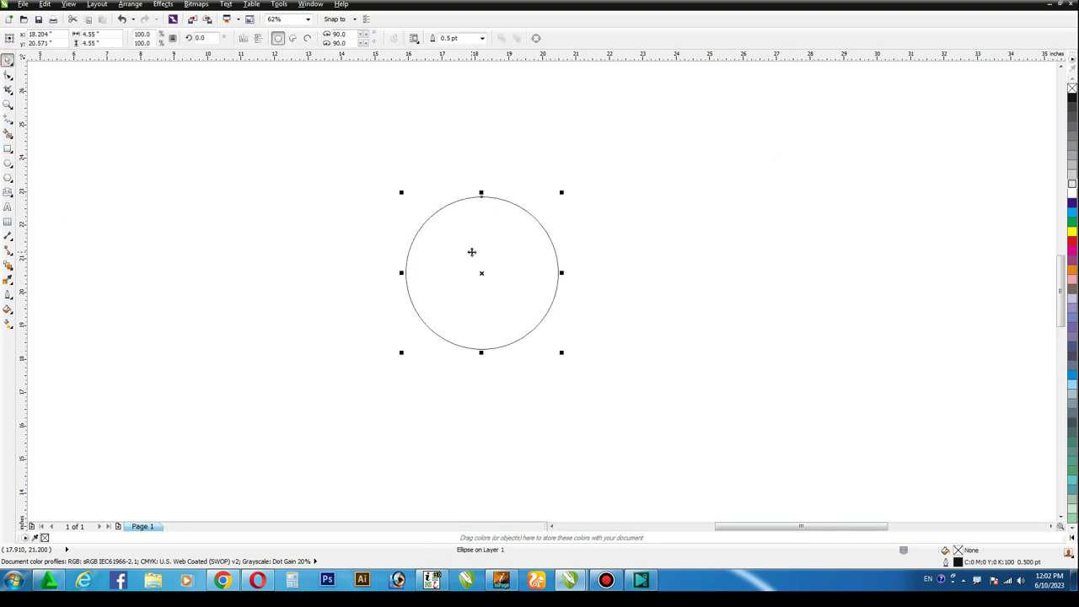
pyautogui.moveTo(471, 251); pyautogui.dragTo(499, 246)
pyautogui.click(188, 198)
# - Type 'Fit Text To Path' and place a bold 31 pt copy above the circle
pyautogui.click(8, 207)
pyautogui.click(360, 219)
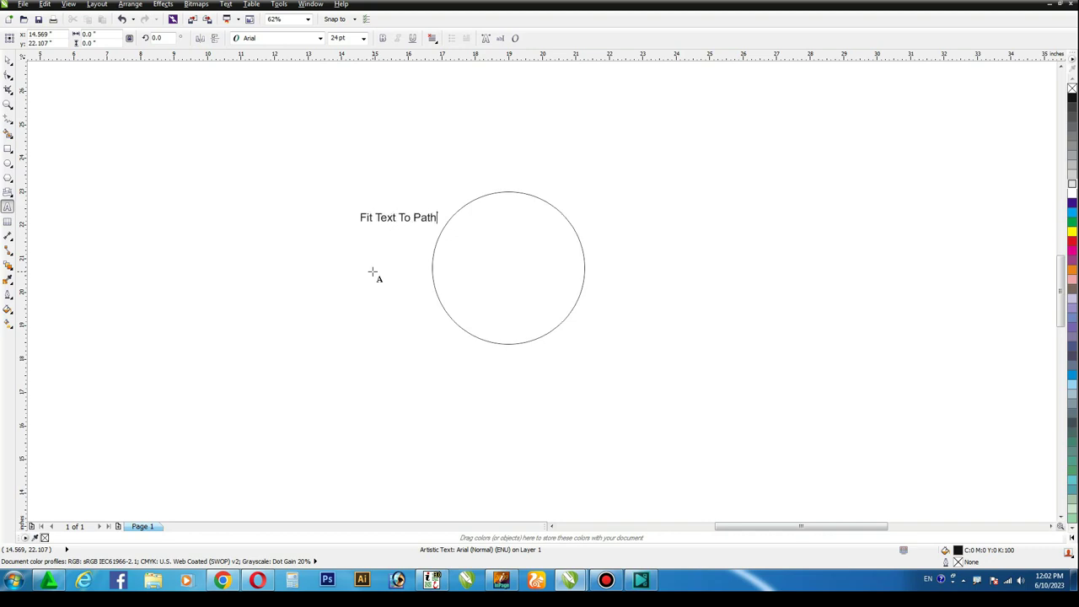
pyautogui.moveTo(412, 219)
pyautogui.mouseDown()
pyautogui.moveTo(260, 279)
pyautogui.moveTo(361, 197)
pyautogui.mouseUp()
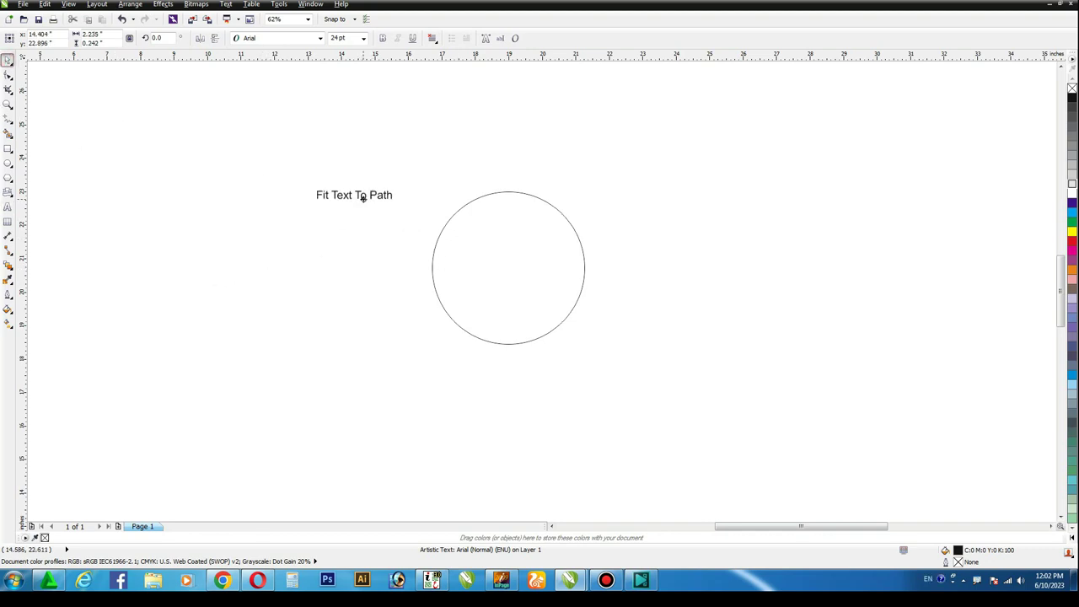
pyautogui.rightClick(361, 197)
pyautogui.click(382, 38)
pyautogui.scroll(7, 364, 40)
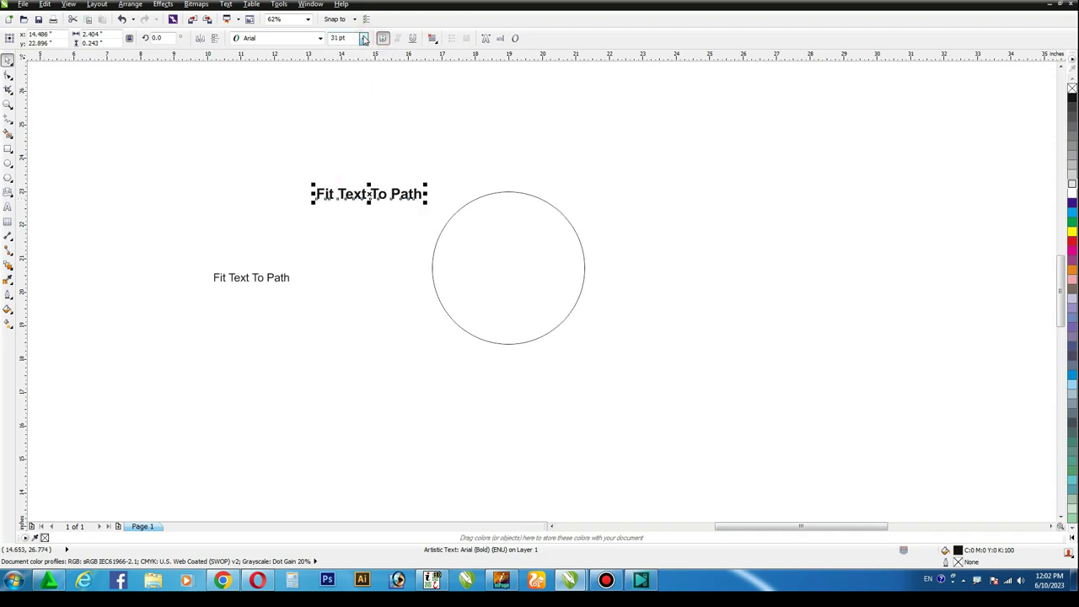
pyautogui.moveTo(370, 198); pyautogui.dragTo(508, 179)
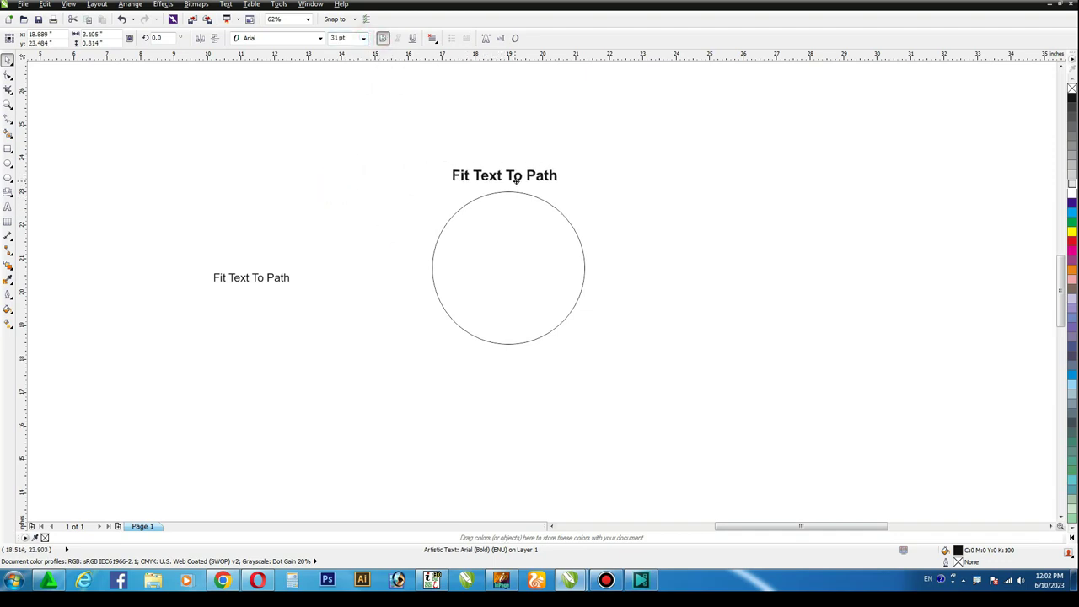
pyautogui.keyDown('shift'); pyautogui.click(583, 244); pyautogui.keyUp('shift')
pyautogui.click(665, 320)
# - Fit the bold text along the circle's top and lower its offset by two steps
pyautogui.click(498, 179)
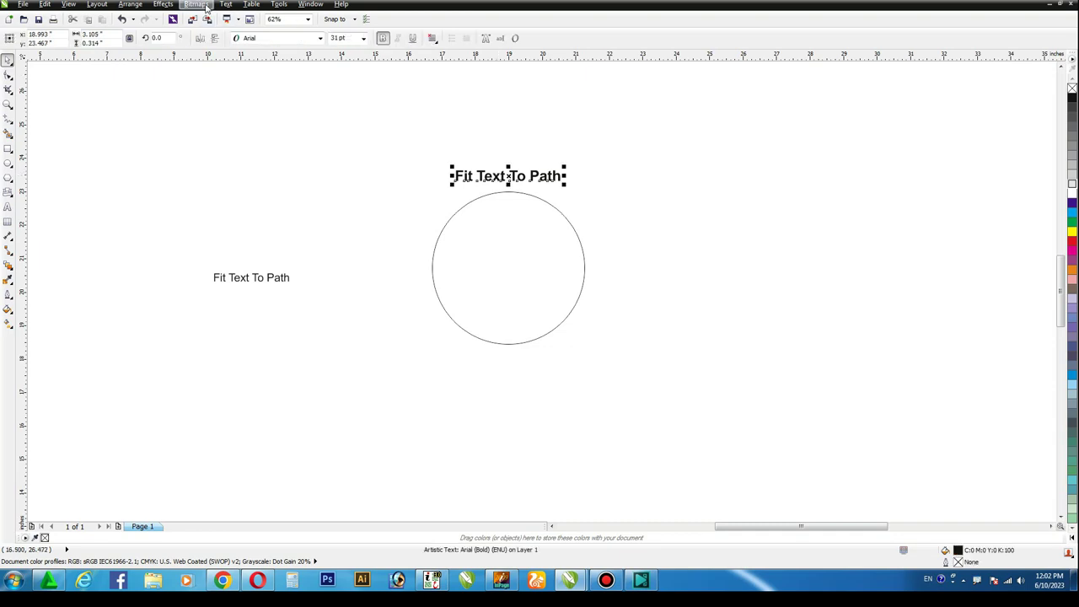
pyautogui.click(226, 4)
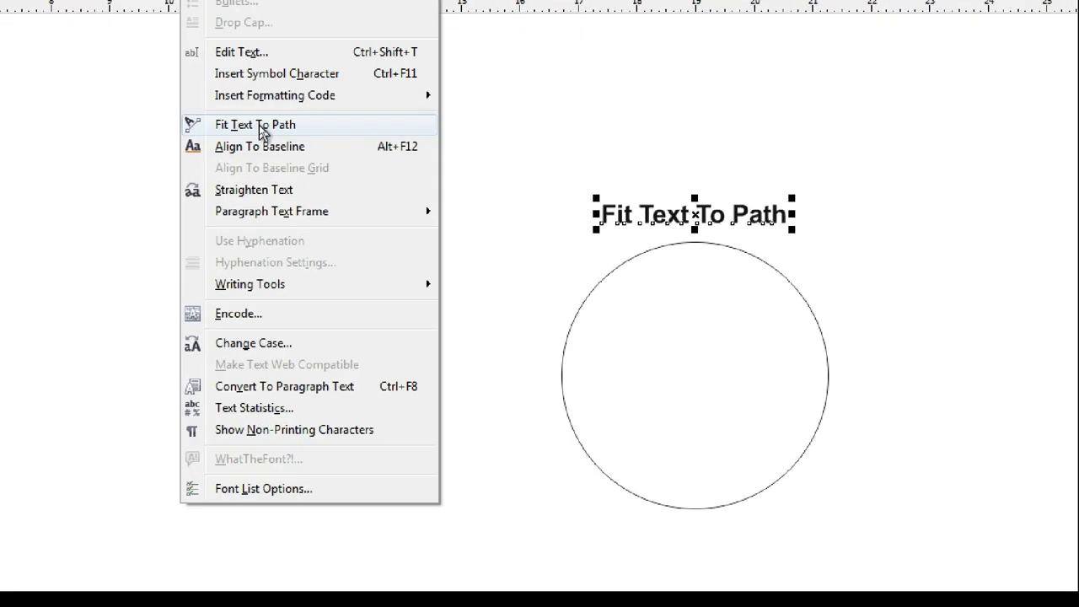
pyautogui.click(252, 124)
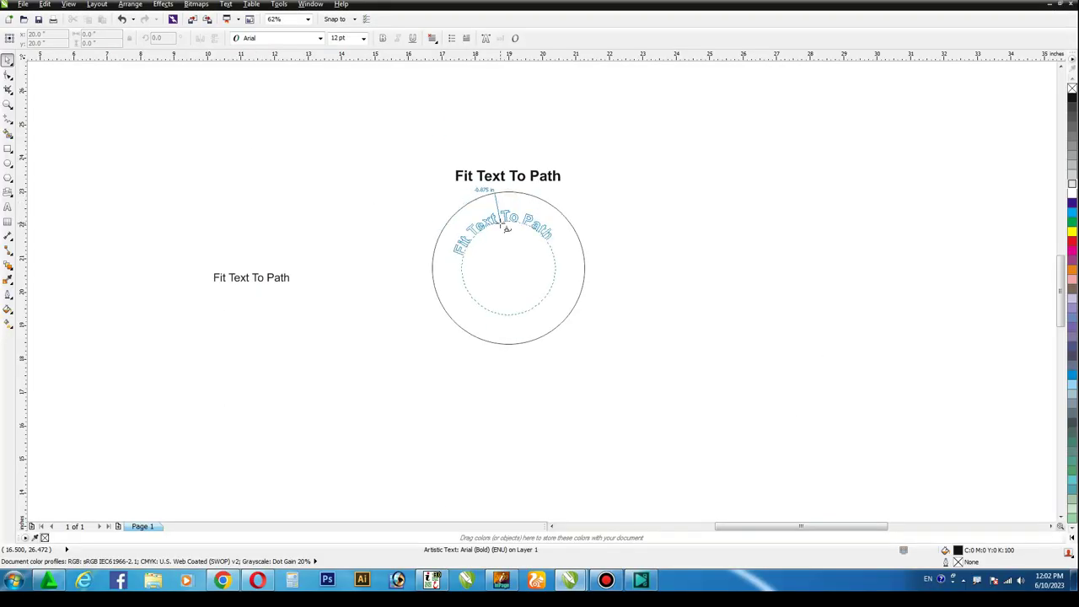
pyautogui.click(506, 225)
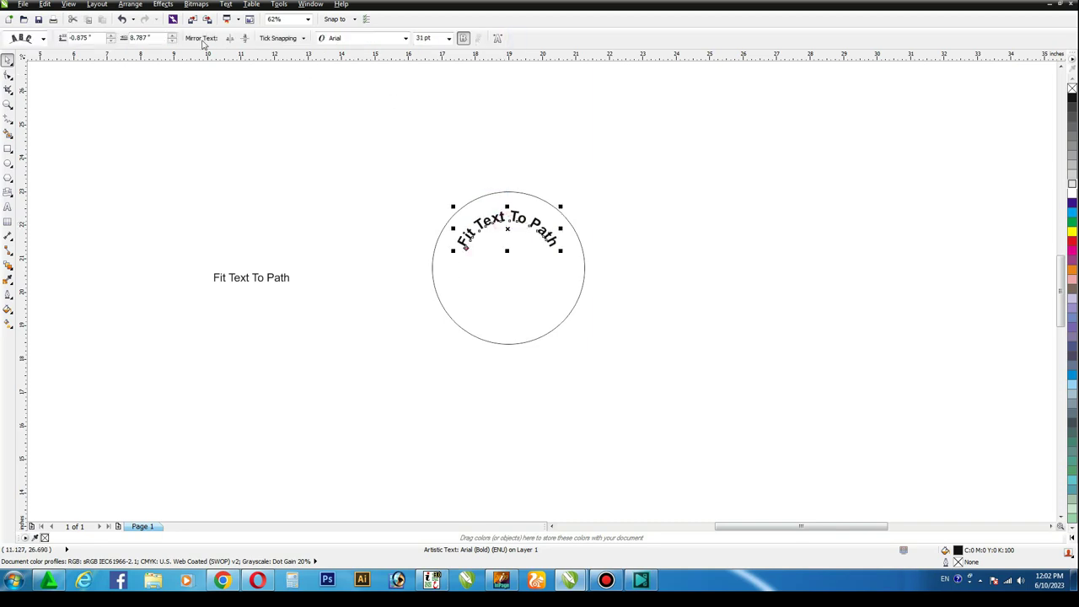
pyautogui.click(173, 40)
pyautogui.click(172, 40)
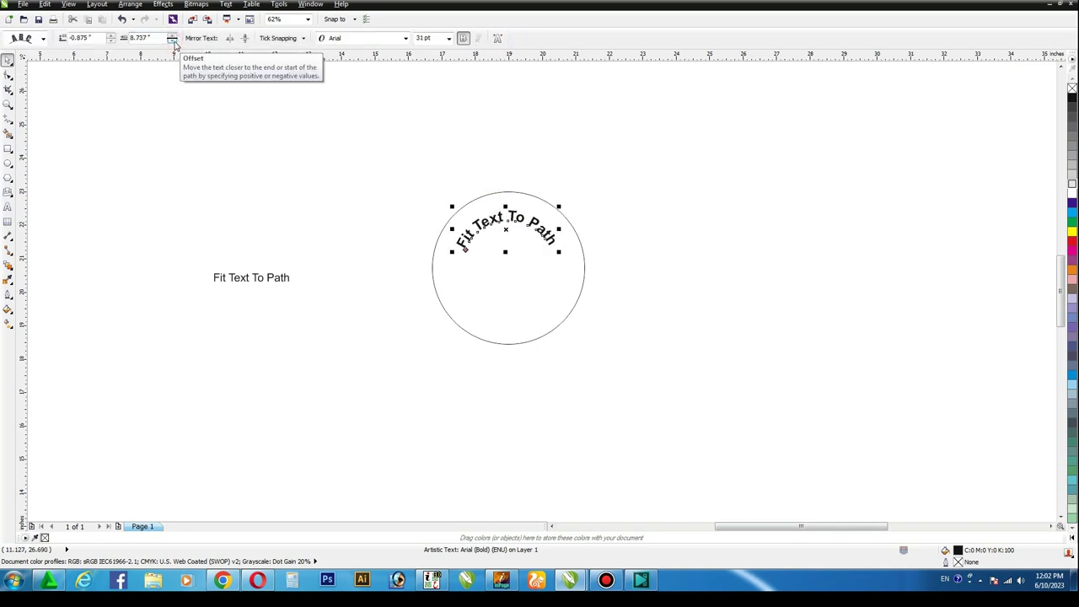
pyautogui.click(691, 158)
# - Break the curved text apart from the circle
pyautogui.click(549, 207)
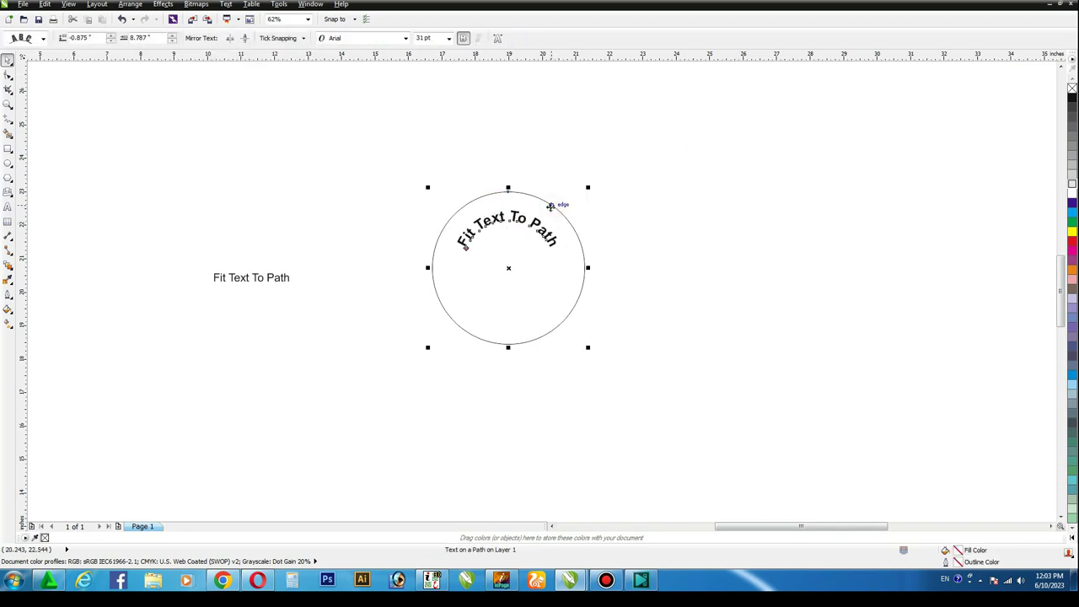
pyautogui.click(126, 4)
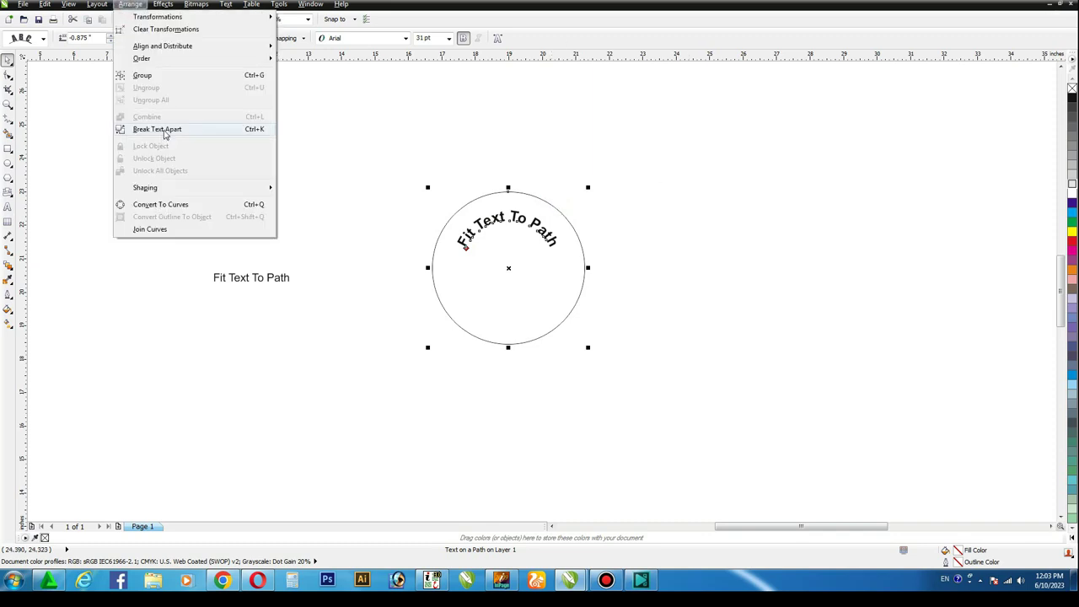
pyautogui.click(157, 129)
pyautogui.click(573, 236)
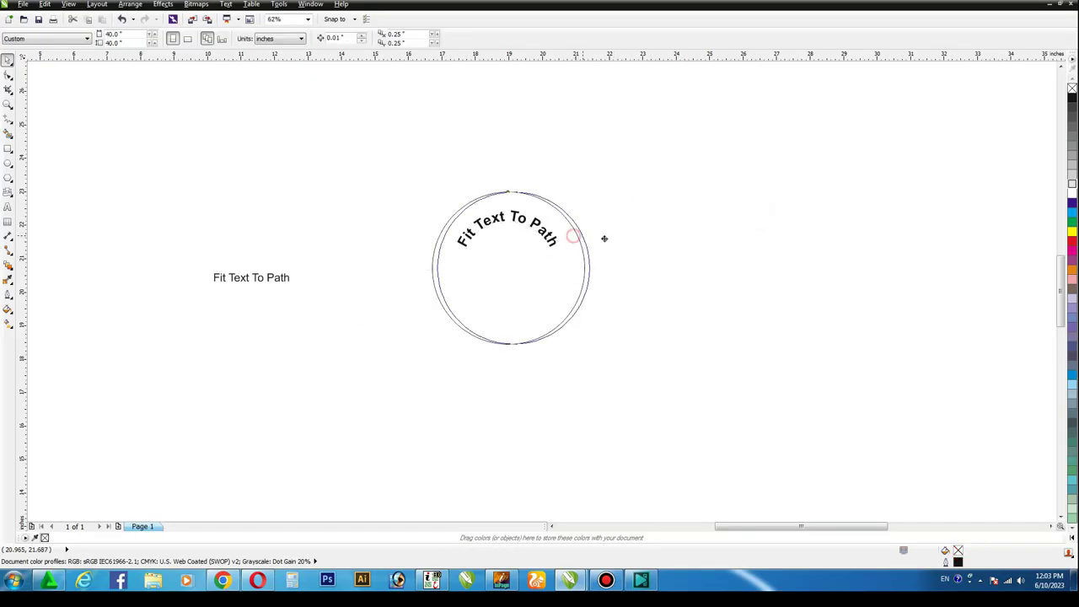
# - Copy the circle to the right and place a bold 31 pt text copy above it
pyautogui.moveTo(603, 238); pyautogui.dragTo(754, 236)
pyautogui.moveTo(272, 278); pyautogui.dragTo(662, 174)
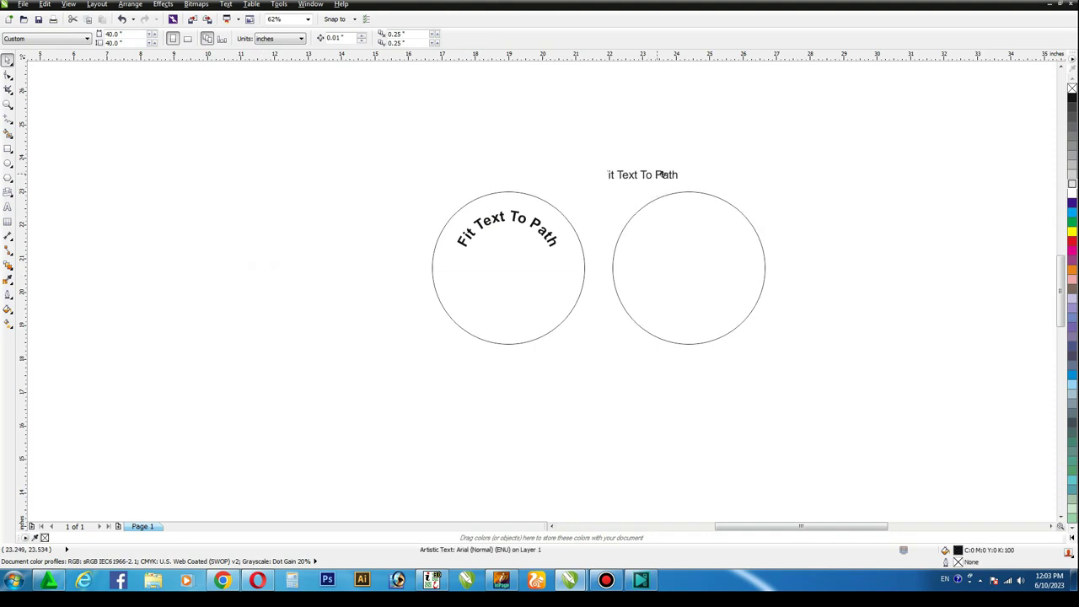
pyautogui.click(364, 37)
pyautogui.click(342, 172)
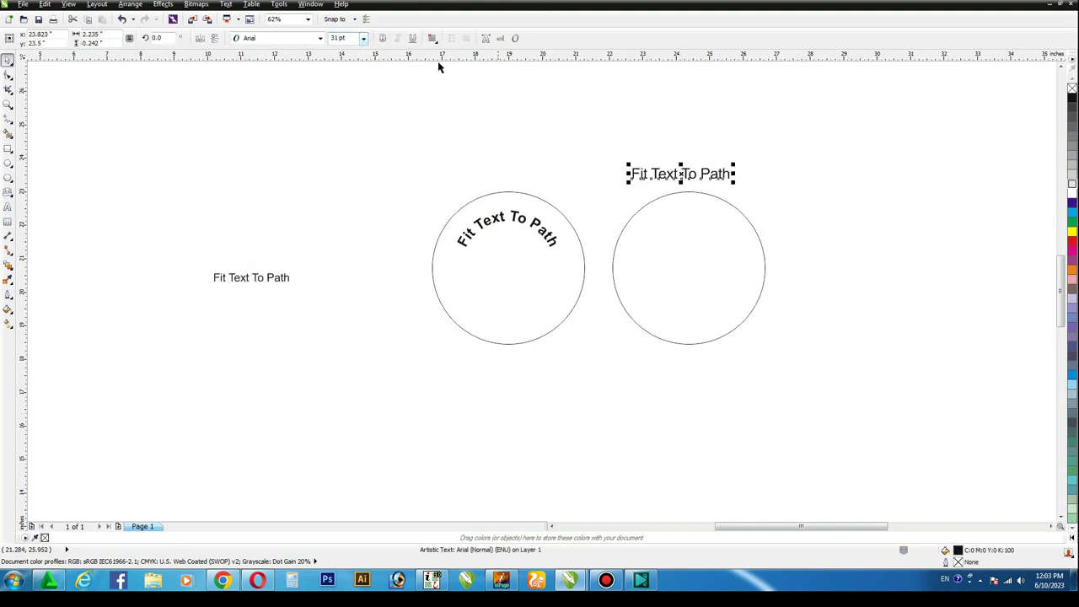
pyautogui.click(382, 38)
pyautogui.click(879, 169)
# - Fit the bold text around the outside top of the second circle
pyautogui.click(691, 173)
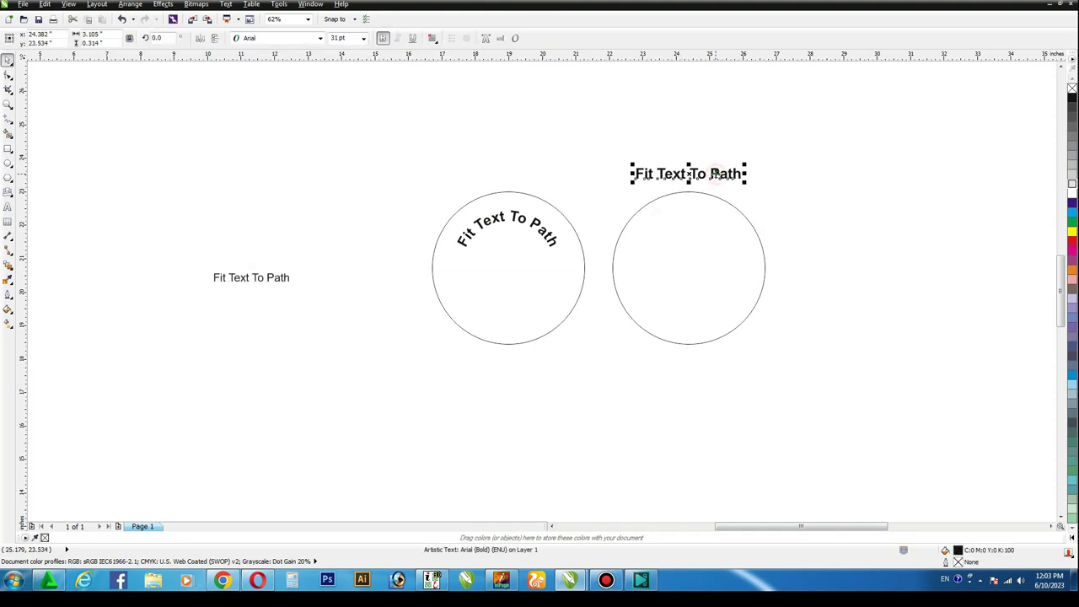
pyautogui.click(225, 5)
pyautogui.click(251, 125)
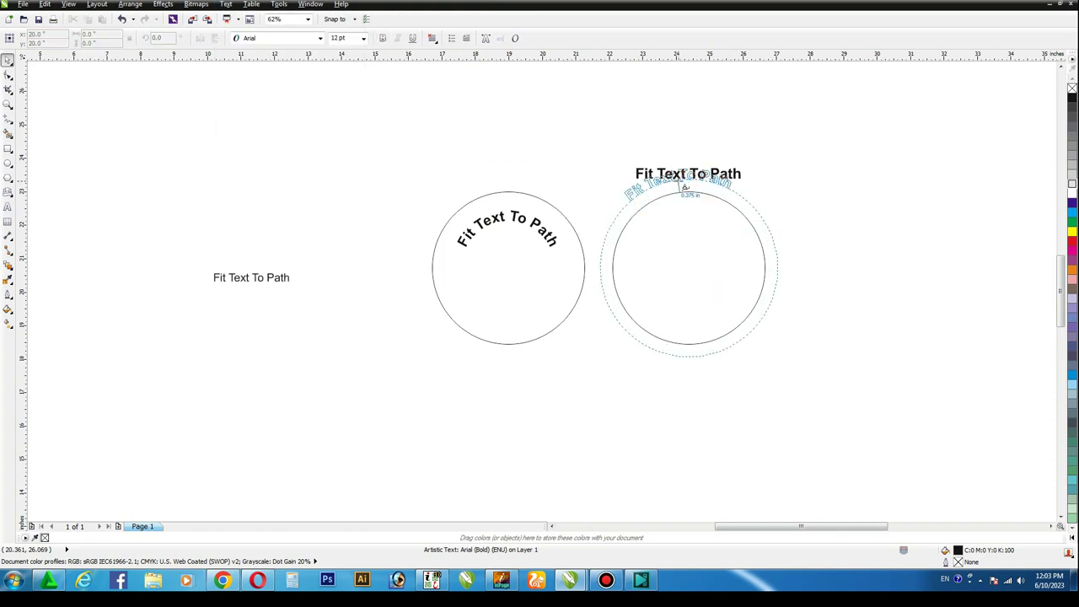
pyautogui.click(688, 187)
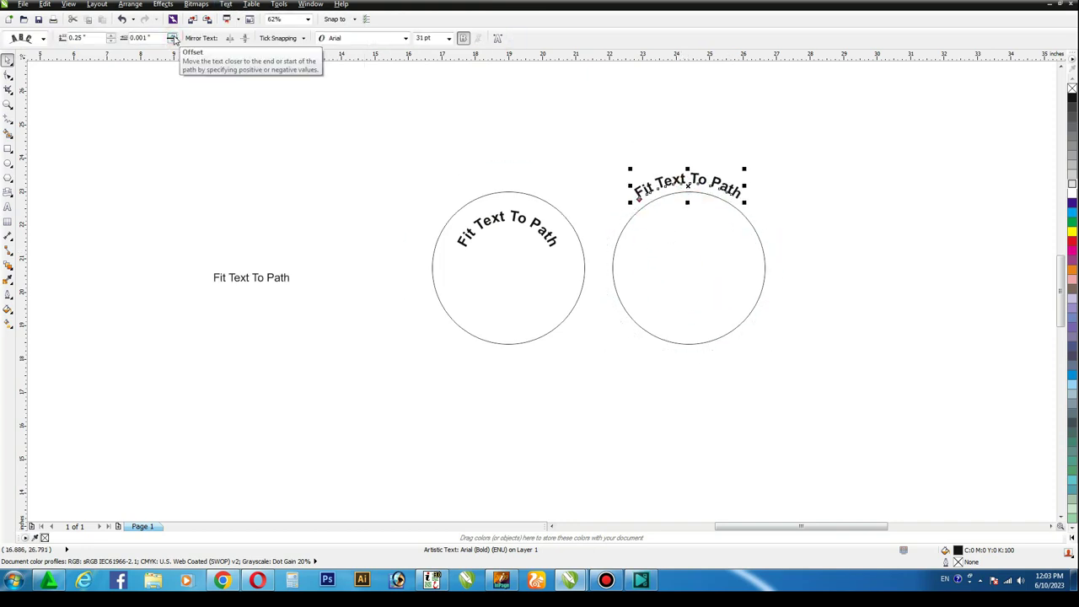
# - Widen the letter spacing of the right circle's curved text, undoing a stray move
pyautogui.click(8, 75)
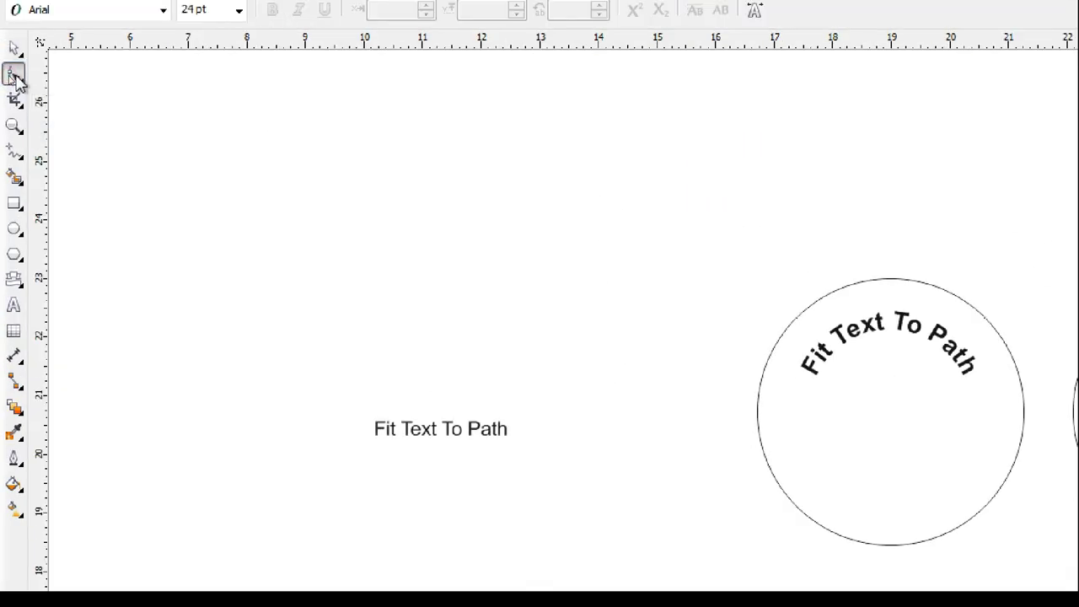
pyautogui.moveTo(757, 208); pyautogui.dragTo(760, 210)
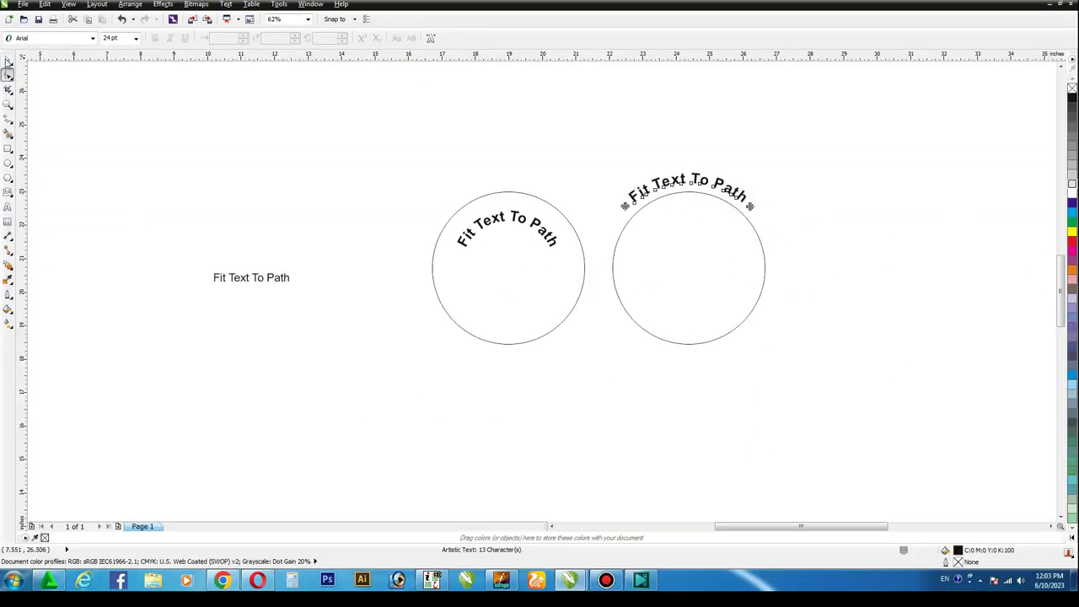
pyautogui.click(8, 61)
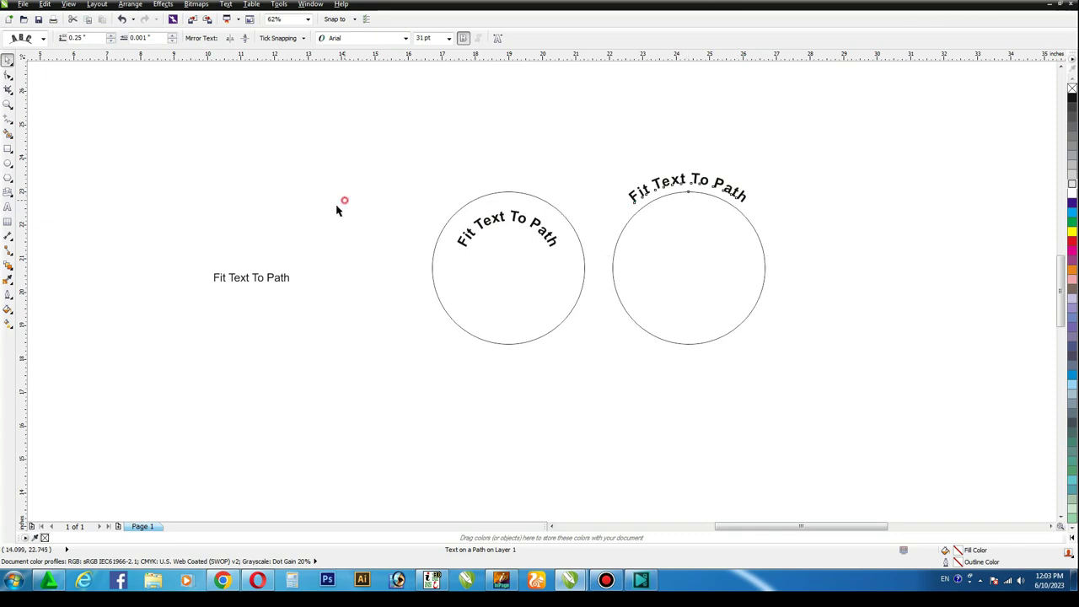
pyautogui.press('Tab')
pyautogui.moveTo(700, 359); pyautogui.dragTo(688, 364)
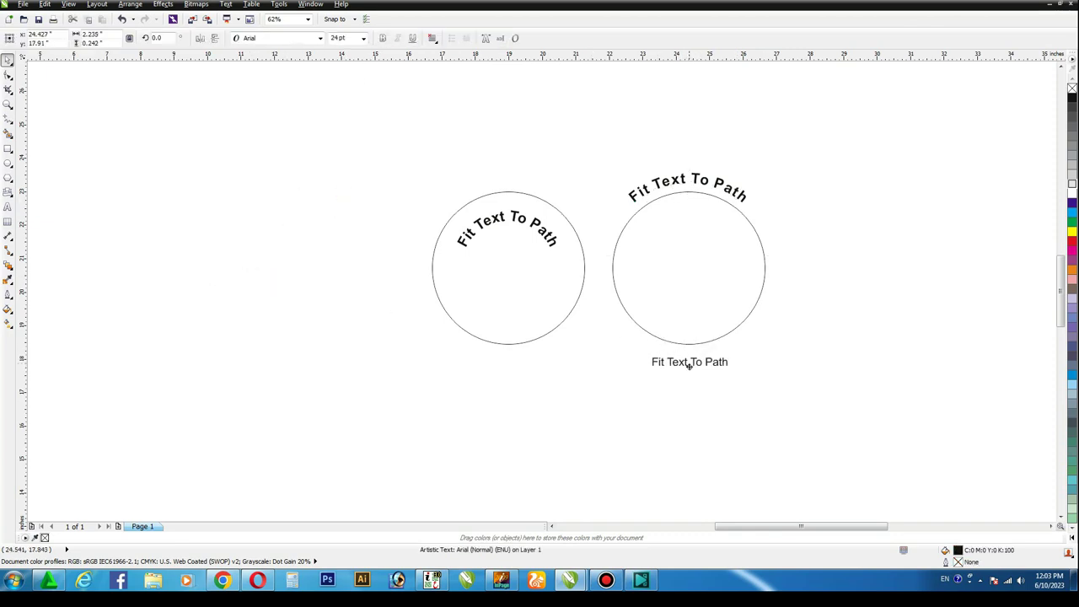
pyautogui.hotkey('ctrl', 'z')
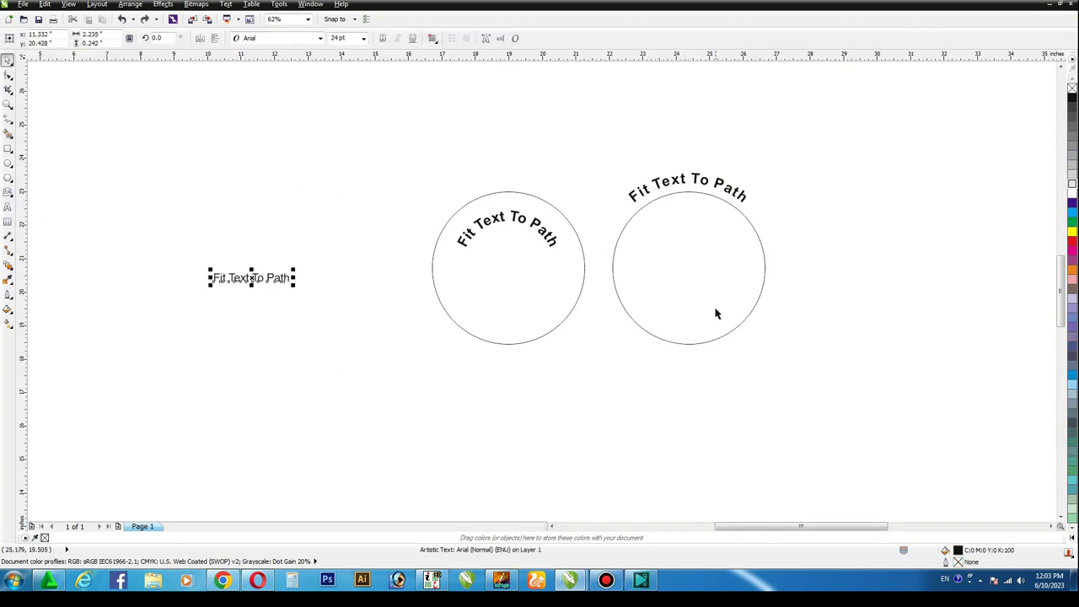
# - Break the text apart from the right circle and drag a circle copy further right
pyautogui.click(711, 289)
pyautogui.click(130, 3)
pyautogui.click(151, 133)
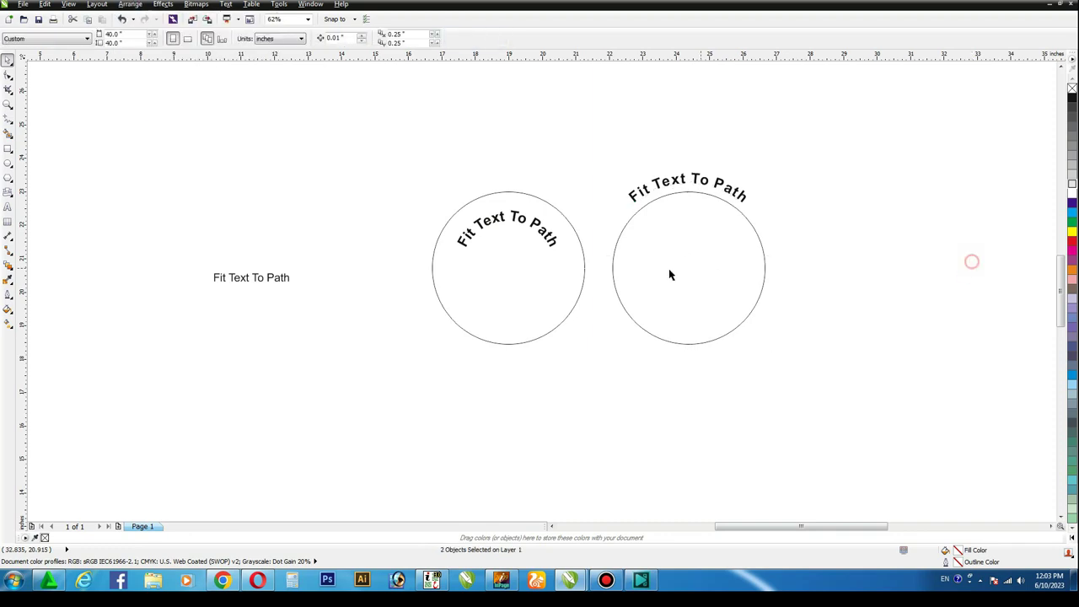
pyautogui.moveTo(652, 279); pyautogui.dragTo(836, 280)
pyautogui.click(880, 140)
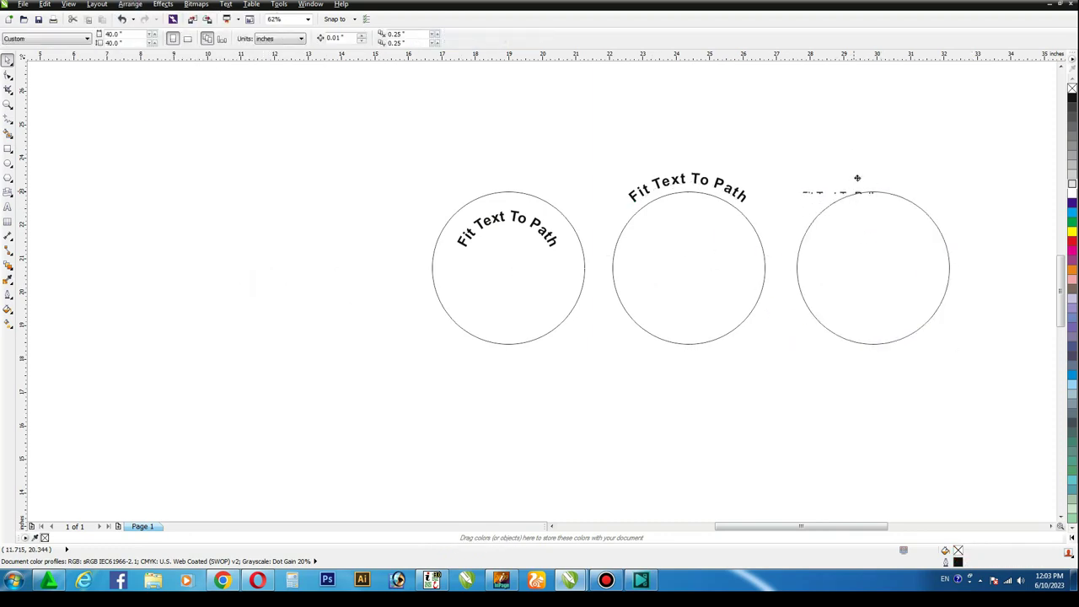
# - Place 31 pt text copies above and below the third circle
pyautogui.moveTo(265, 285); pyautogui.dragTo(873, 177)
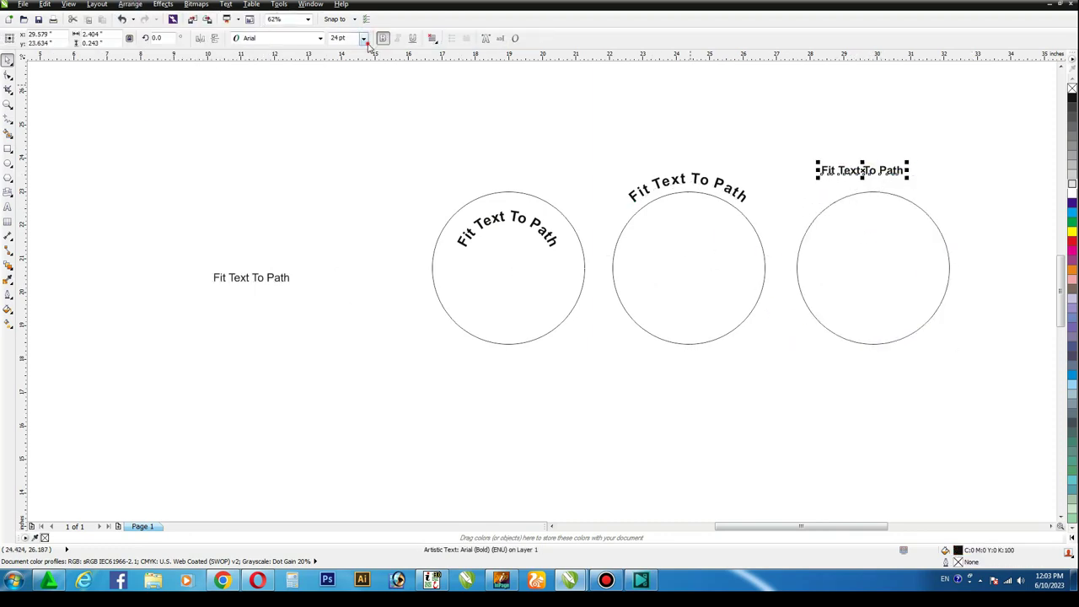
pyautogui.click(363, 38)
pyautogui.click(340, 152)
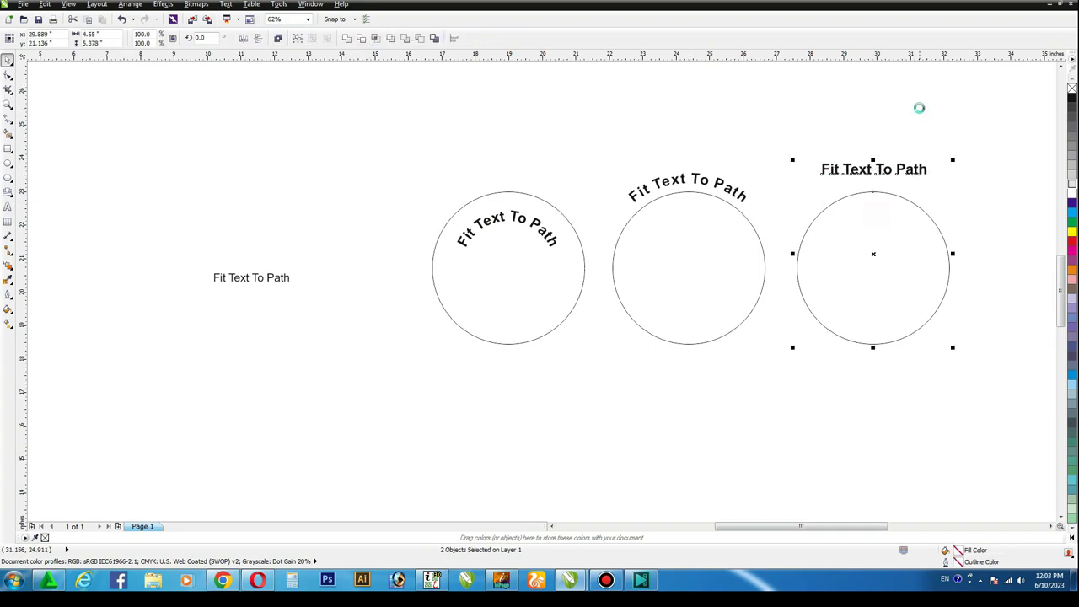
pyautogui.moveTo(888, 173); pyautogui.dragTo(895, 339)
pyautogui.click(885, 401)
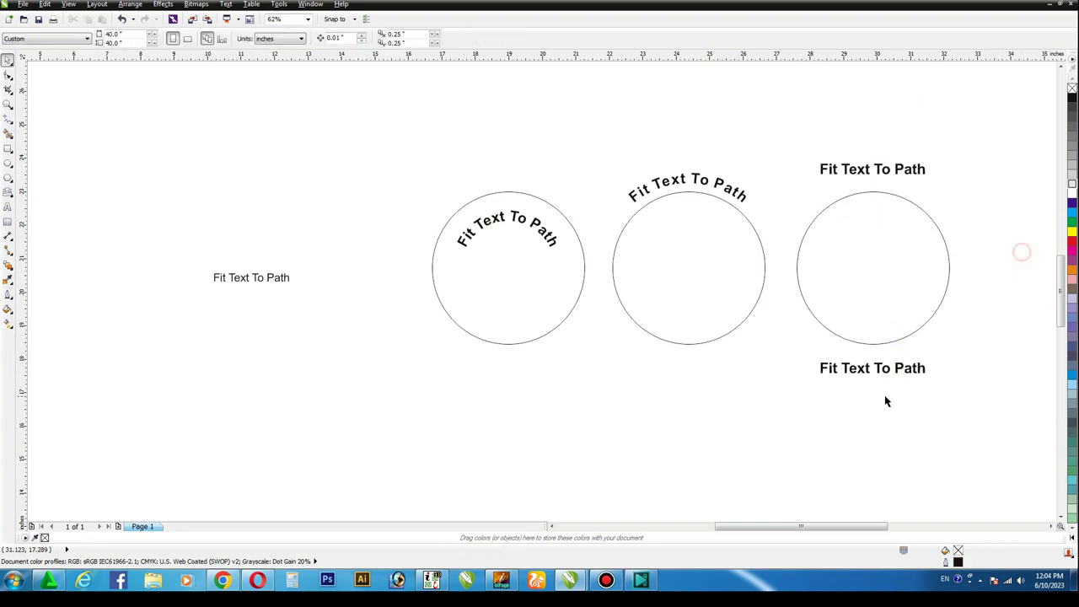
# - Fit the upper text along the top of the third circle
pyautogui.click(880, 171)
pyautogui.click(226, 3)
pyautogui.click(248, 124)
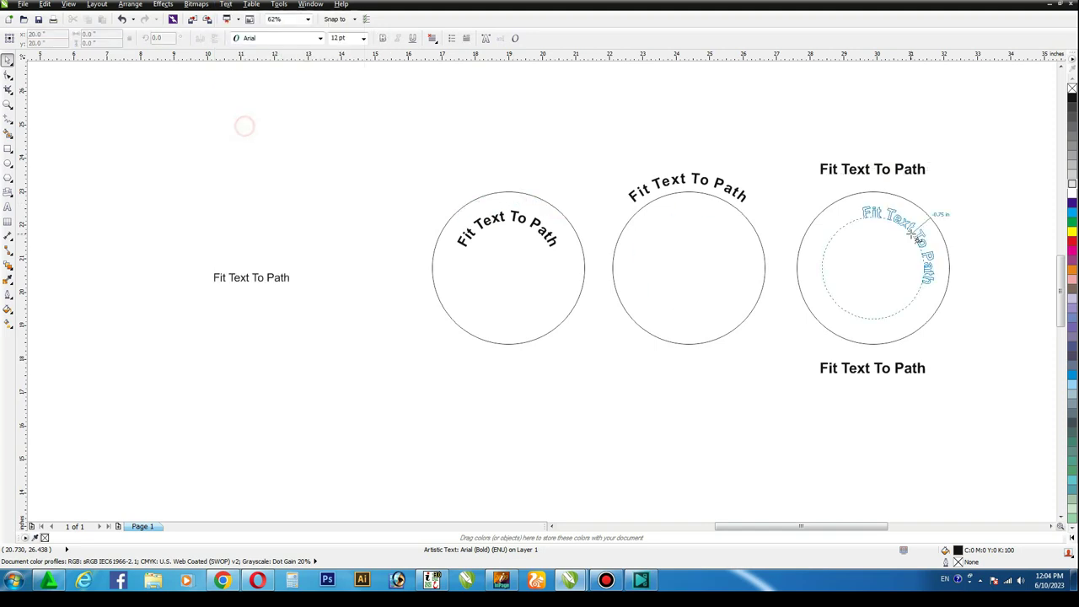
pyautogui.click(873, 182)
# - Fit the lower text along the circle's bottom, mirrored horizontally and vertically
pyautogui.click(887, 371)
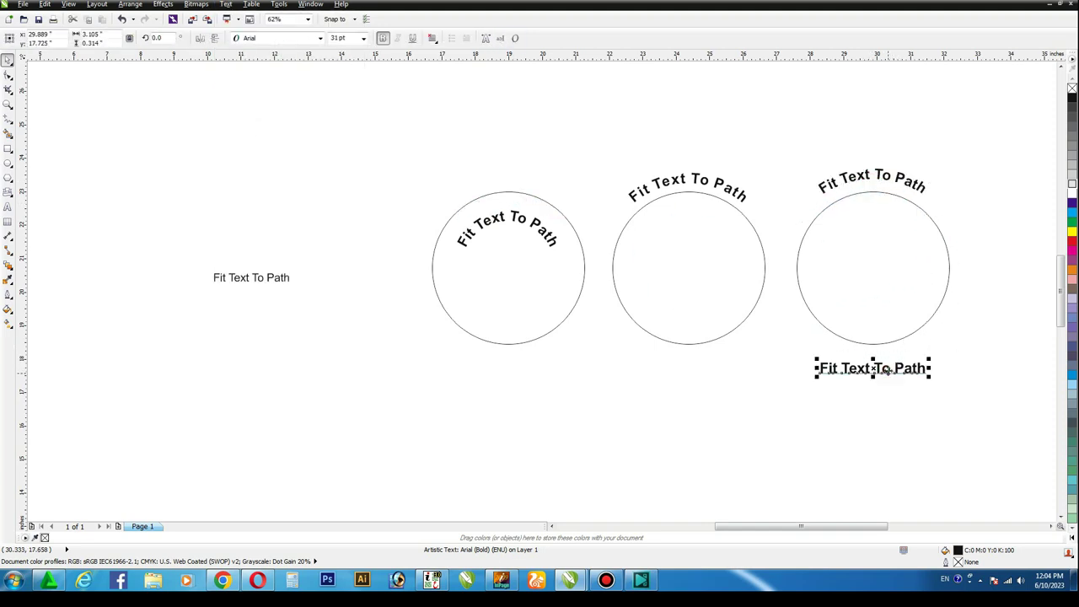
pyautogui.click(226, 4)
pyautogui.click(246, 122)
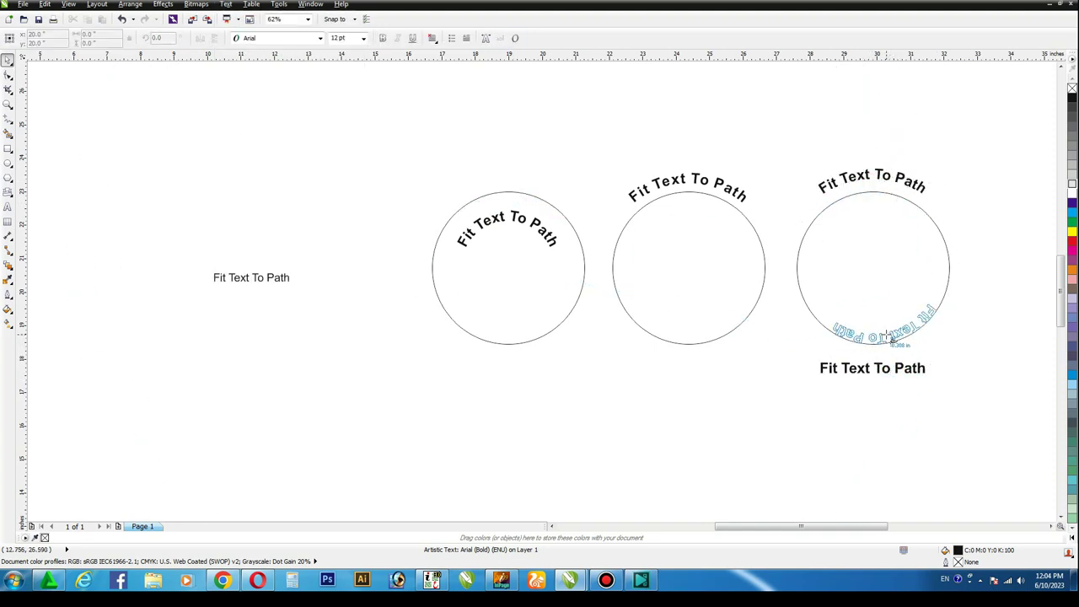
pyautogui.click(877, 350)
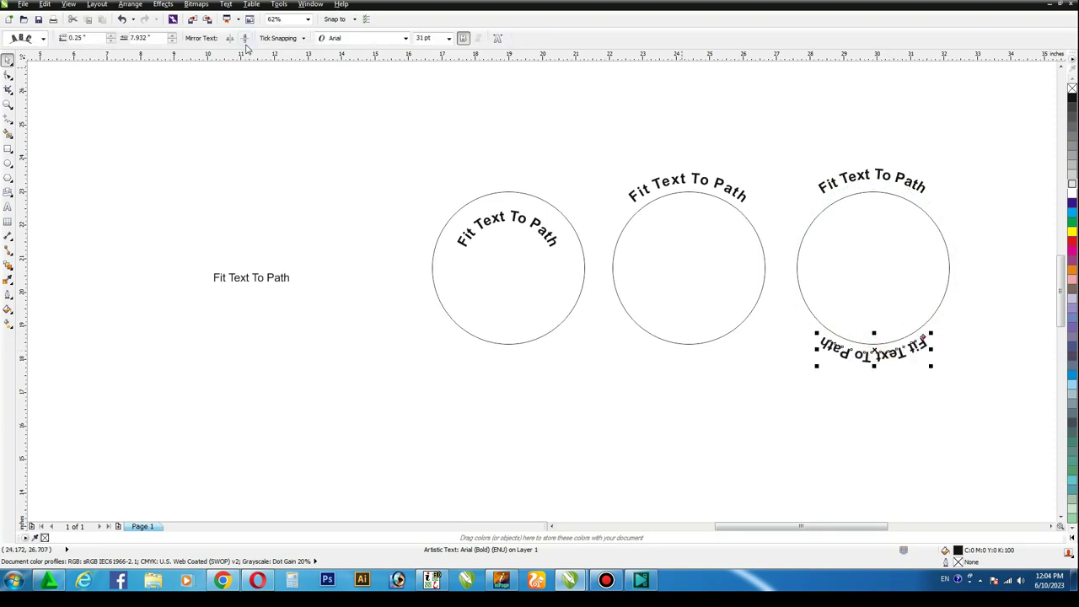
pyautogui.click(244, 39)
pyautogui.click(229, 39)
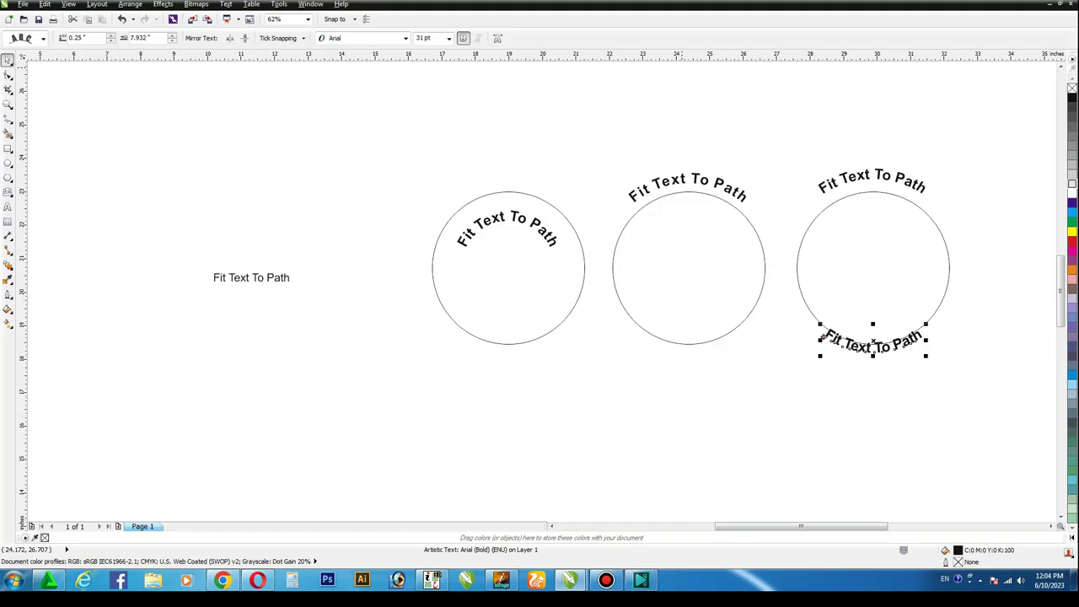
# - Adjust the bottom text's distance and offset so it sits centred under the circle
pyautogui.click(173, 35)
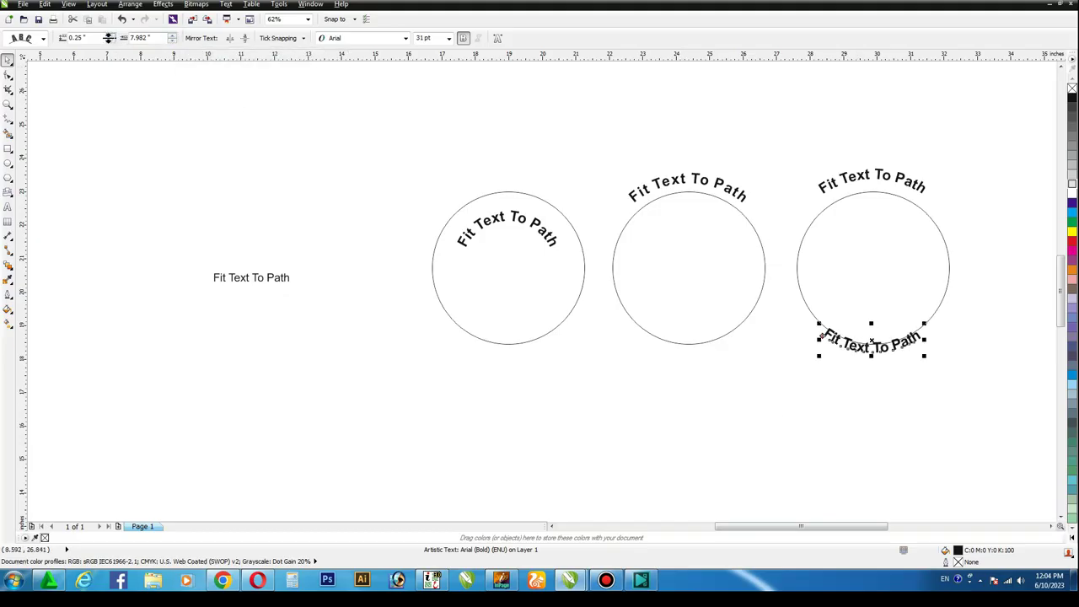
pyautogui.click(111, 35)
pyautogui.click(111, 36)
pyautogui.click(173, 40)
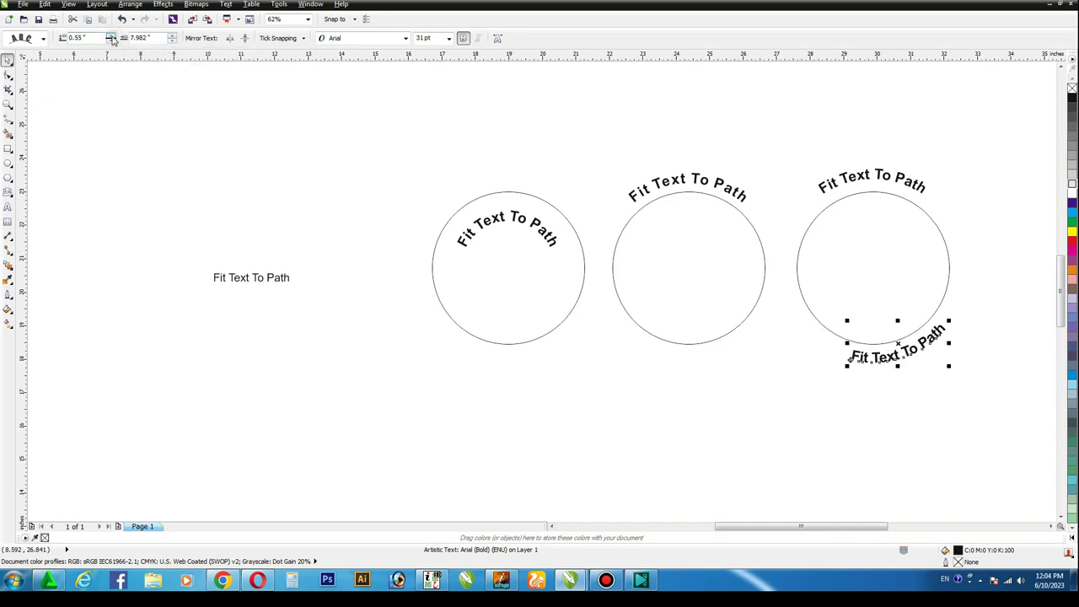
pyautogui.click(173, 40)
pyautogui.click(173, 40)
pyautogui.click(173, 41)
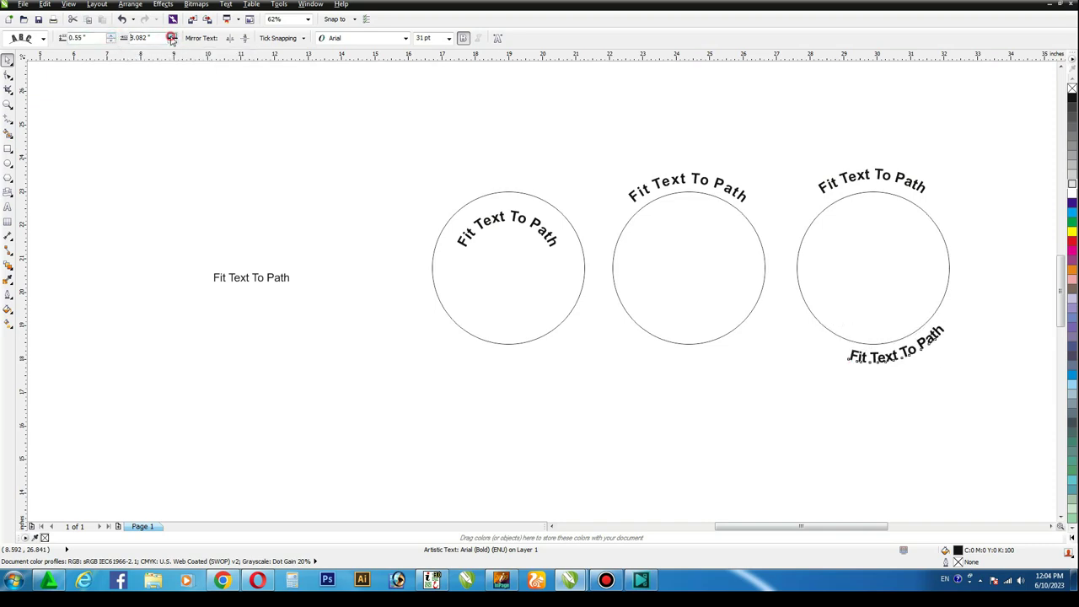
pyautogui.click(173, 41)
pyautogui.click(172, 35)
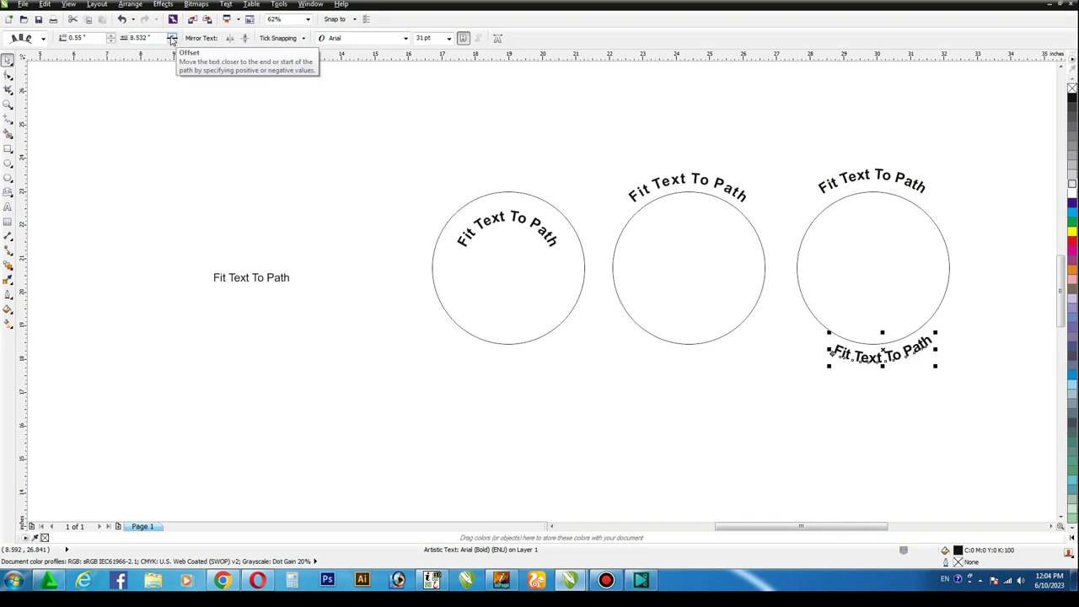
pyautogui.click(172, 35)
pyautogui.click(172, 36)
pyautogui.click(629, 148)
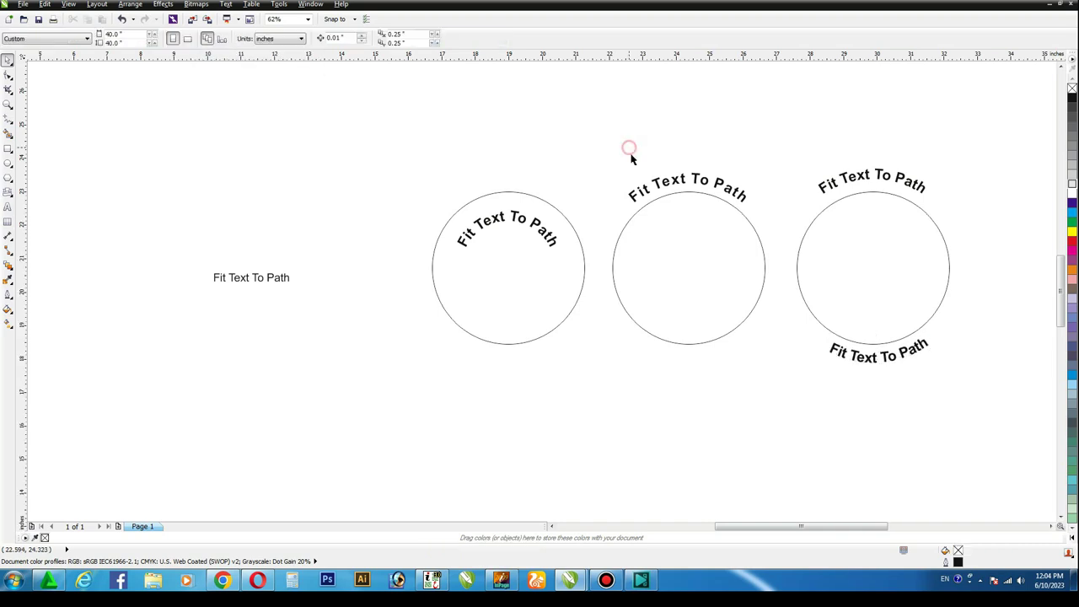
pyautogui.click(948, 270)
# - Shift the plain text left and delete the spare plain circle
pyautogui.click(130, 4)
pyautogui.click(765, 331)
pyautogui.moveTo(542, 302); pyautogui.dragTo(372, 301)
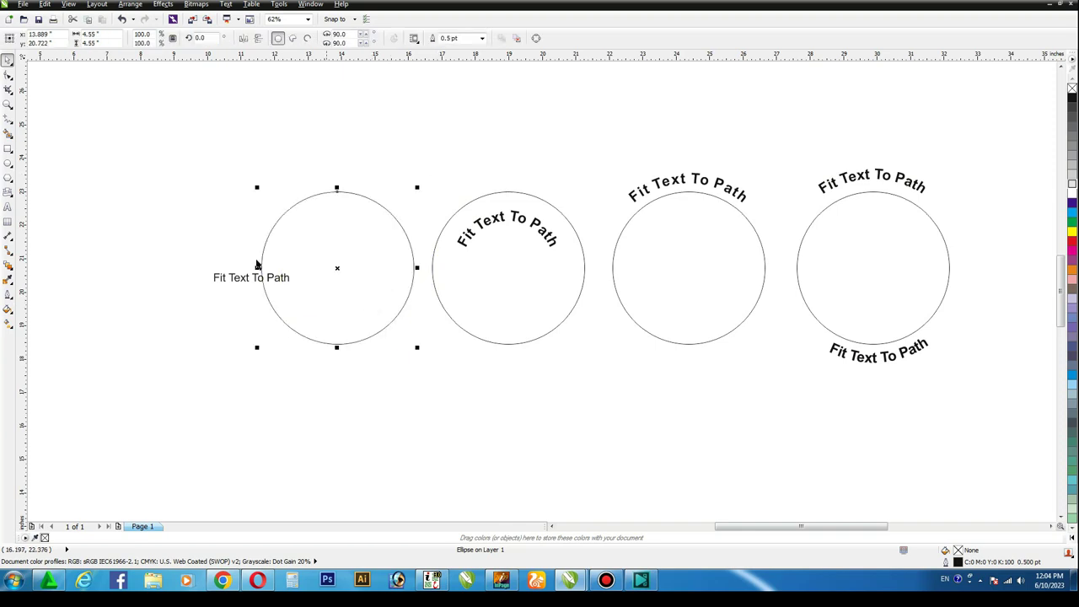
pyautogui.moveTo(244, 278); pyautogui.dragTo(197, 279)
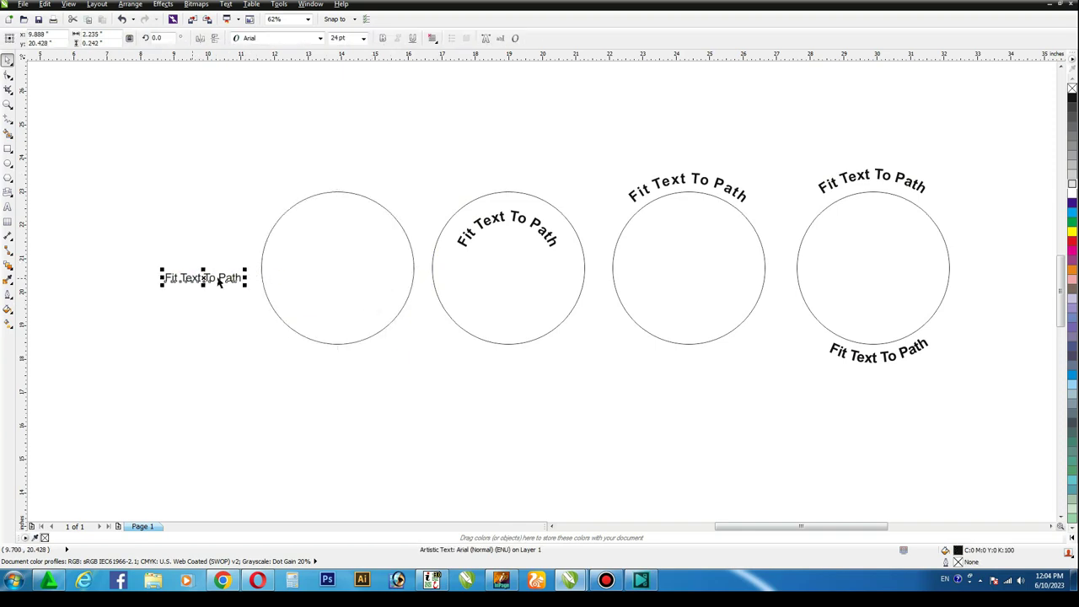
pyautogui.click(325, 250)
pyautogui.press('Delete')
# - Draw a wide ellipse at the lower left
pyautogui.click(10, 178)
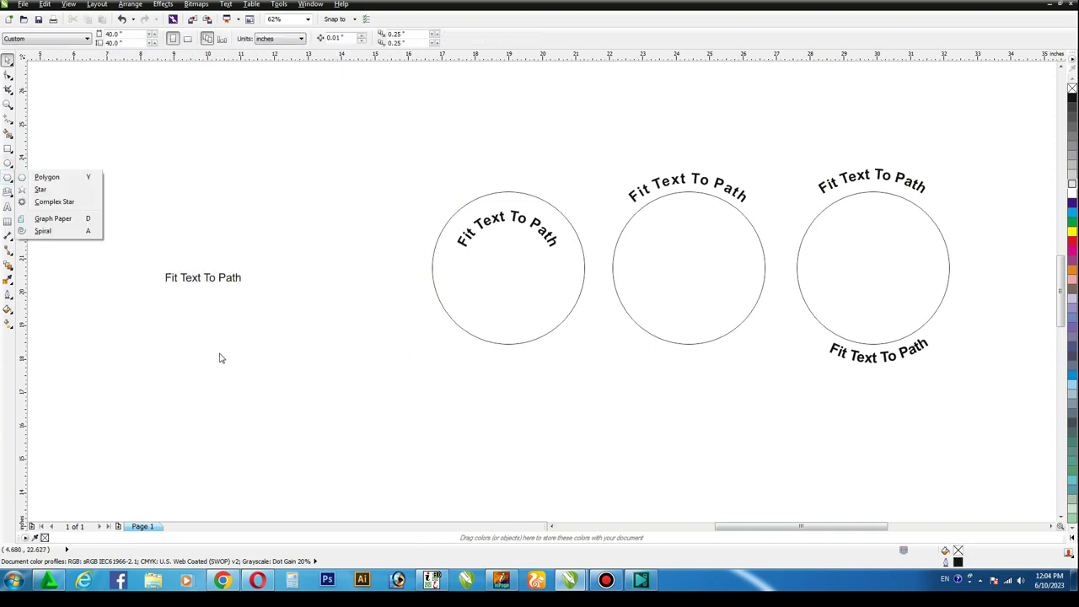
pyautogui.click(8, 163)
pyautogui.moveTo(182, 341)
pyautogui.mouseDown()
pyautogui.moveTo(354, 378)
pyautogui.moveTo(355, 391)
pyautogui.mouseUp()
# - Place bold 31 pt text copies above and below the ellipse
pyautogui.moveTo(212, 280); pyautogui.dragTo(209, 168)
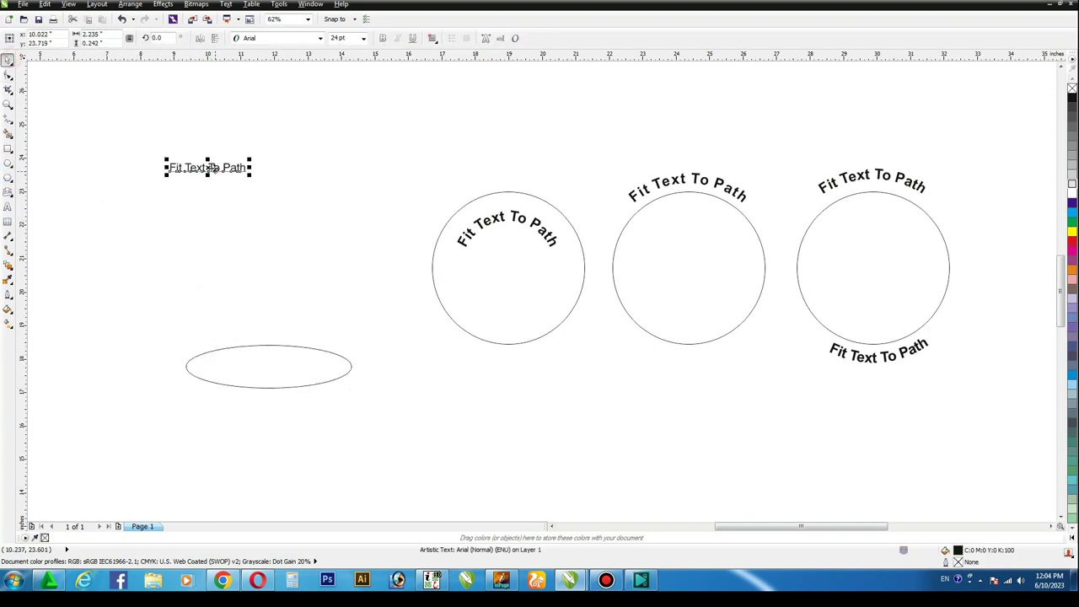
pyautogui.moveTo(279, 337); pyautogui.dragTo(278, 328)
pyautogui.click(382, 38)
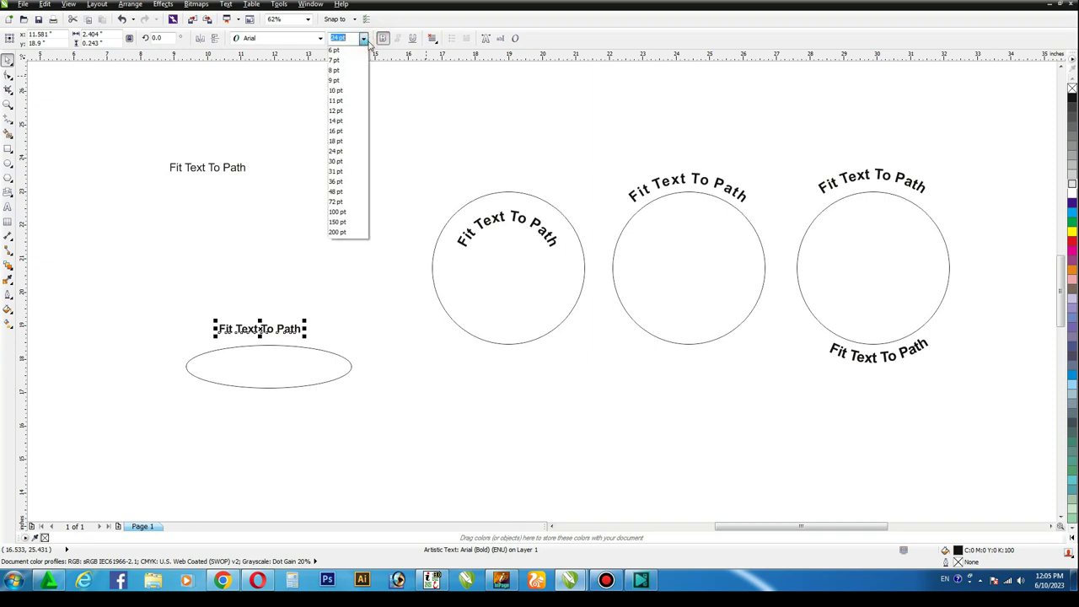
pyautogui.write('31')
pyautogui.press('Return')
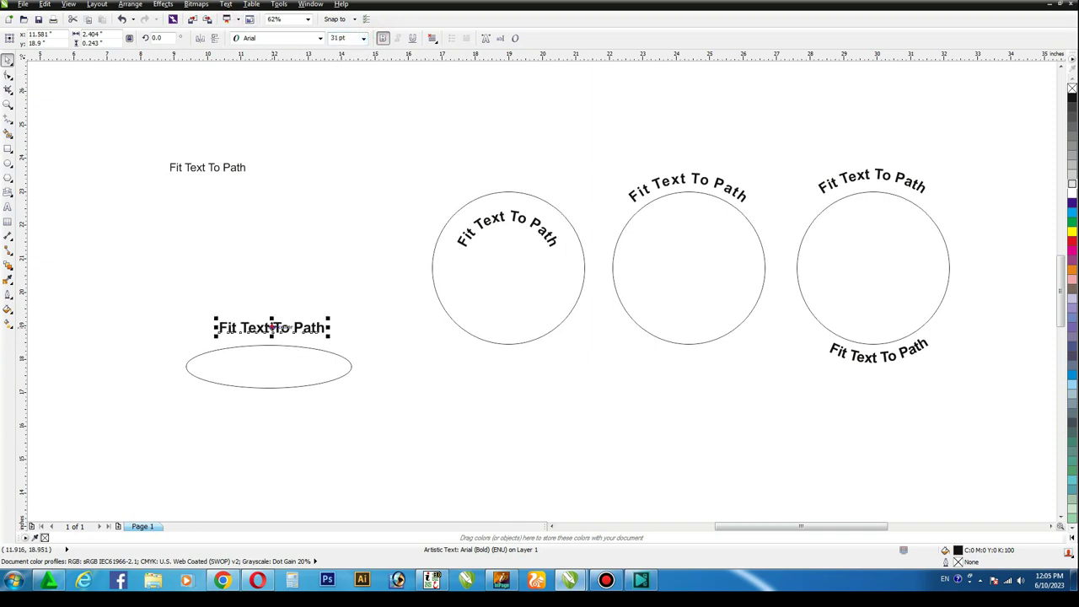
pyautogui.moveTo(271, 327); pyautogui.dragTo(283, 421)
# - Fit the upper text along the ellipse's top and spread its letters wider
pyautogui.click(272, 328)
pyautogui.click(226, 3)
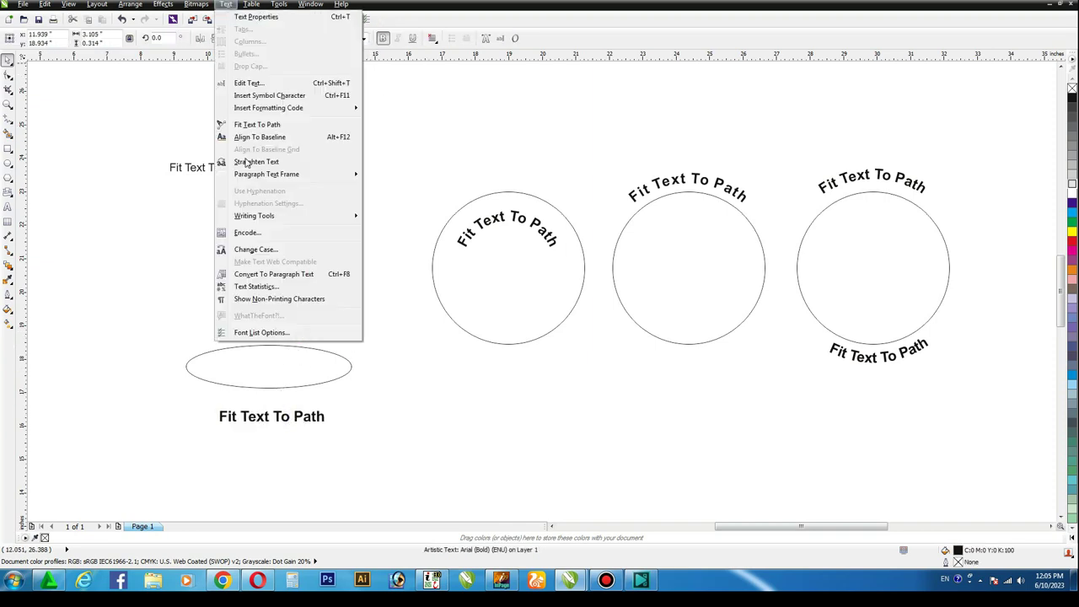
pyautogui.click(253, 125)
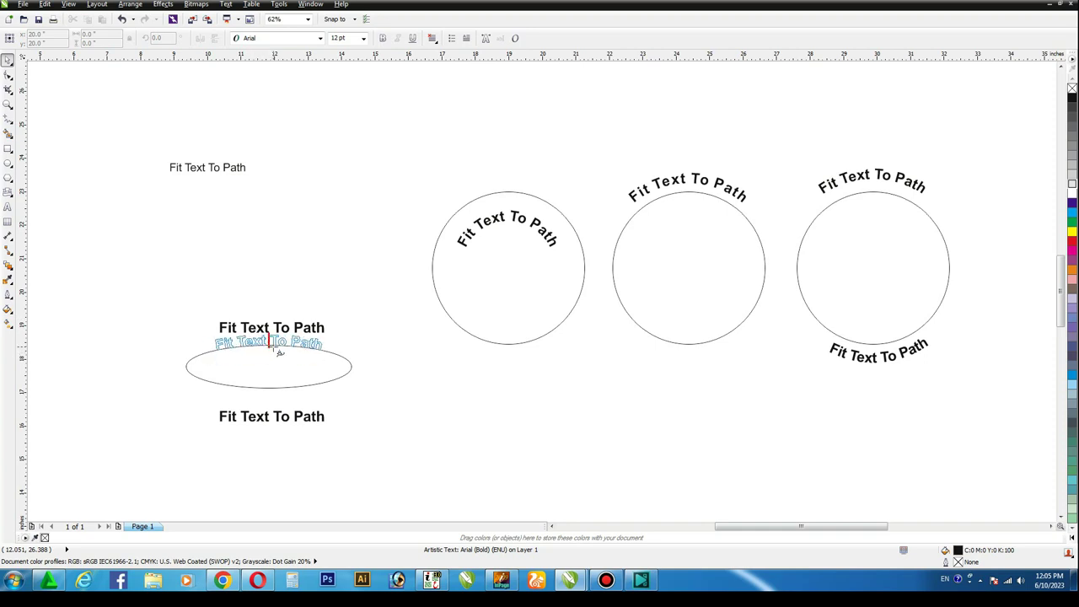
pyautogui.click(291, 340)
pyautogui.click(8, 74)
pyautogui.moveTo(330, 356); pyautogui.dragTo(368, 396)
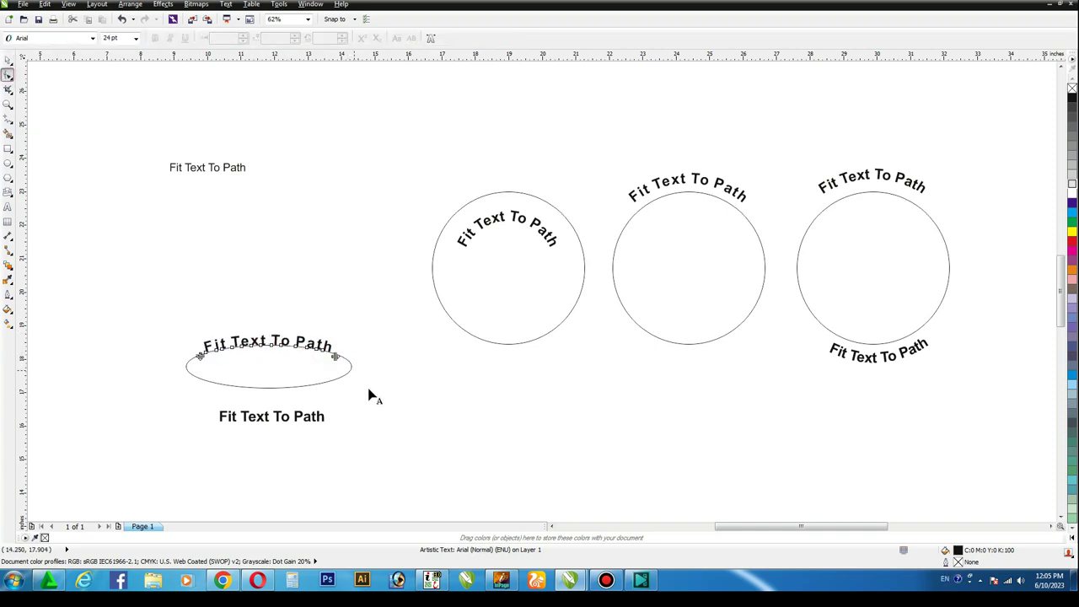
pyautogui.click(9, 59)
# - Fit the lower text along the ellipse's bottom, flipped to read upright
pyautogui.click(282, 368)
pyautogui.click(272, 416)
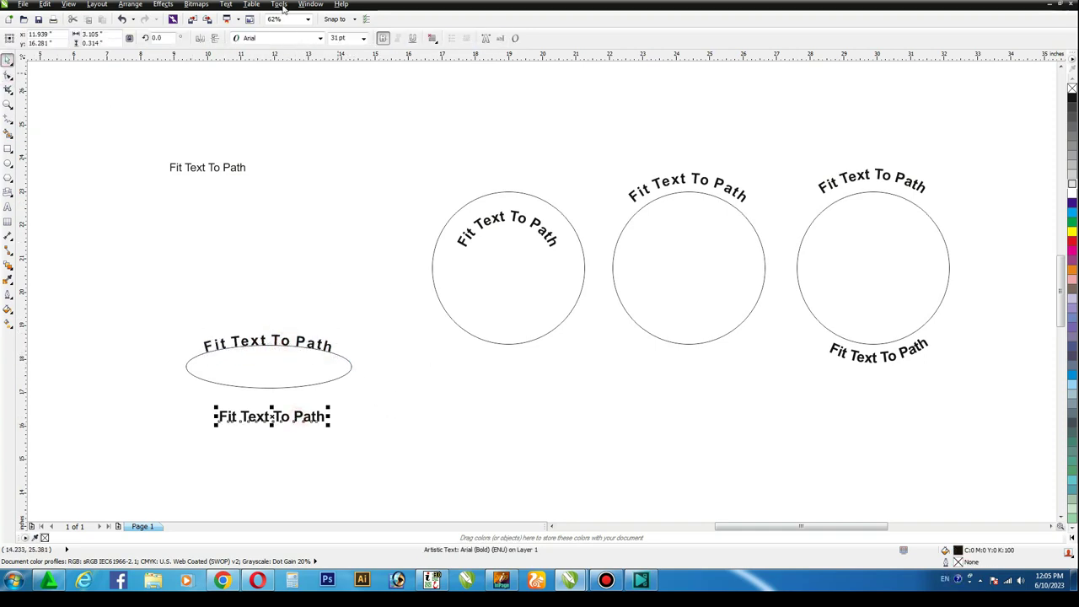
pyautogui.click(227, 5)
pyautogui.click(243, 125)
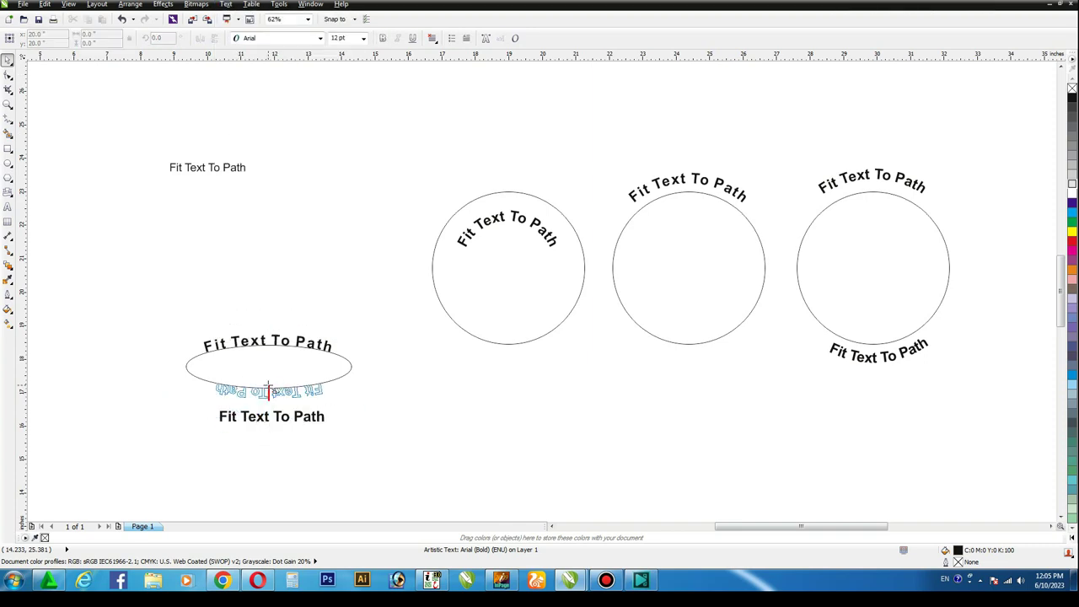
pyautogui.click(268, 389)
pyautogui.click(236, 38)
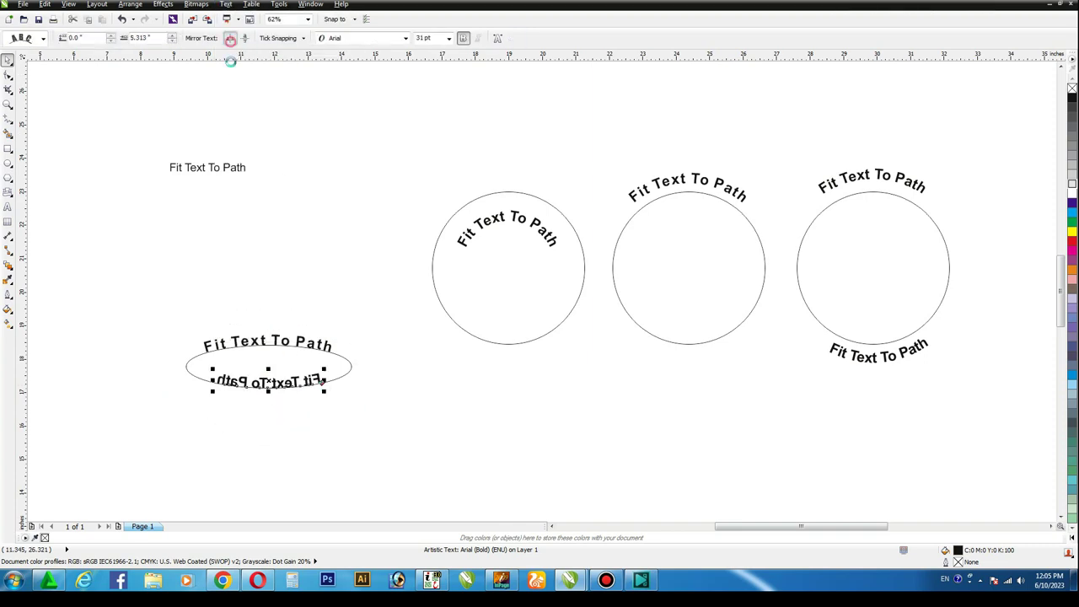
# - Adjust the bottom text's distance and offset so it sits centred below the ellipse
pyautogui.click(111, 35)
pyautogui.click(110, 35)
pyautogui.click(171, 35)
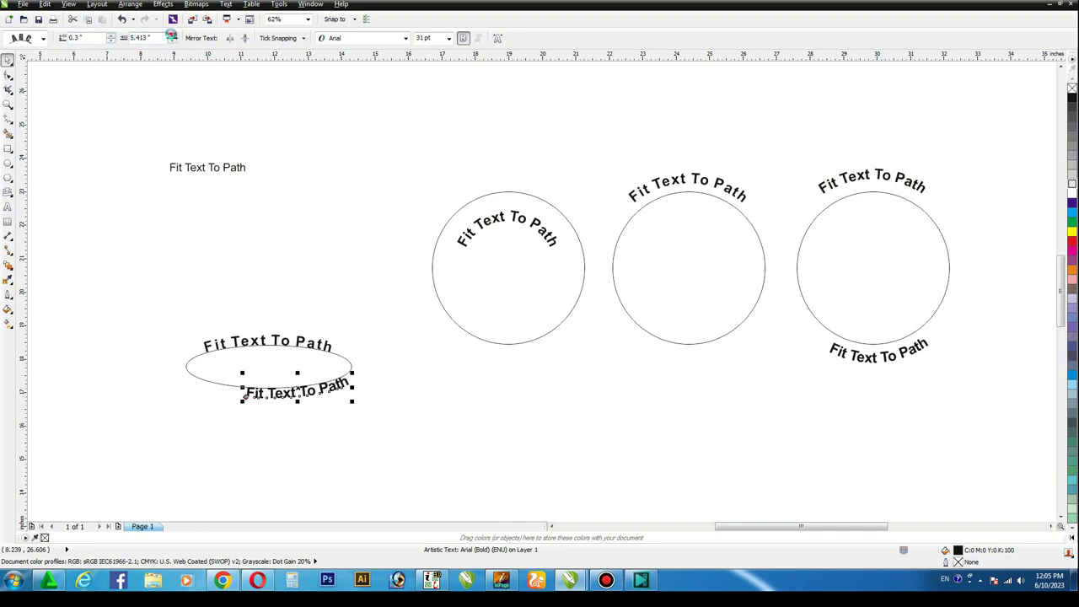
pyautogui.click(171, 34)
pyautogui.click(111, 36)
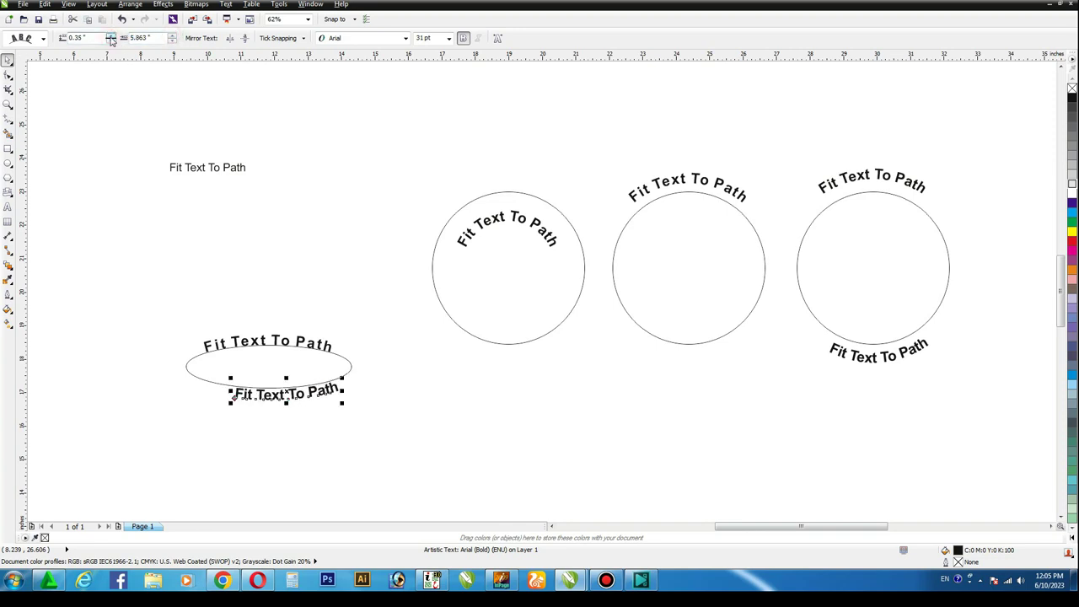
pyautogui.click(110, 40)
pyautogui.click(171, 36)
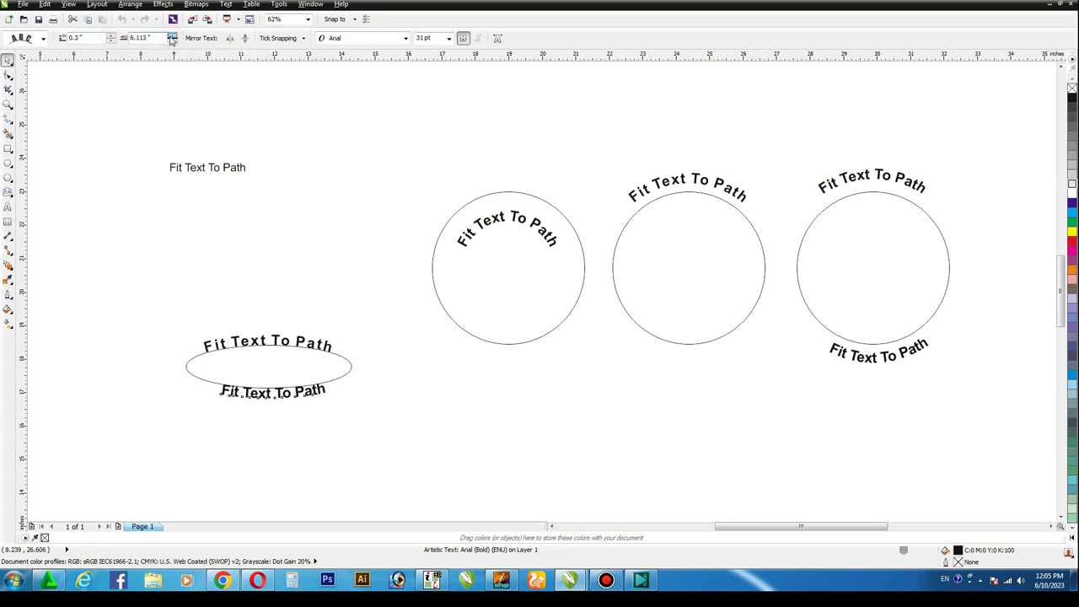
pyautogui.click(171, 39)
pyautogui.press('F10')
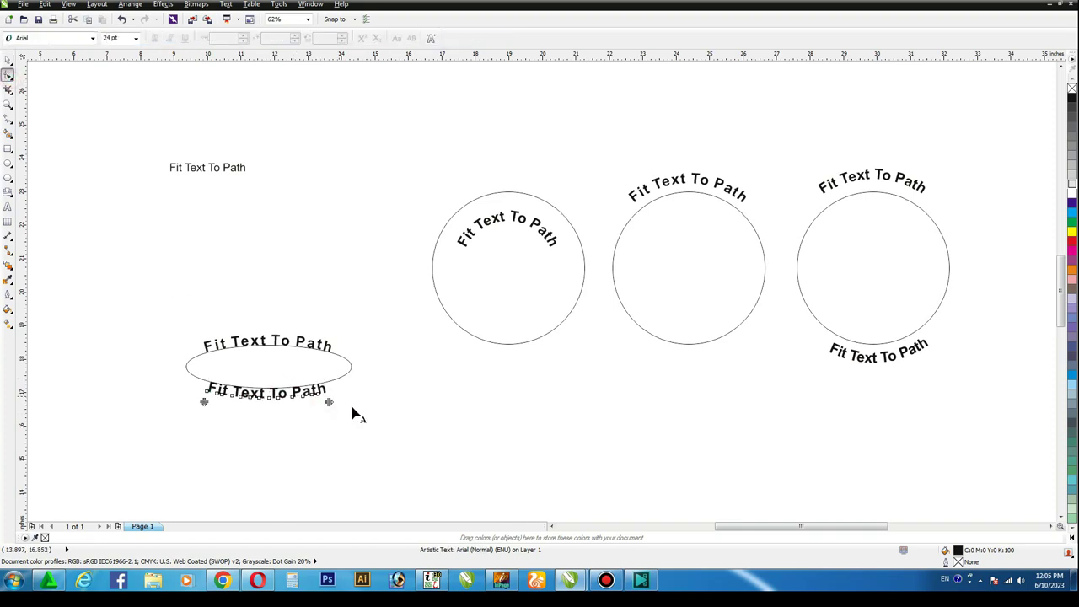
pyautogui.press('space')
# - Draw a straight Freehand line below the ellipse and bend it into a wave
pyautogui.click(529, 385)
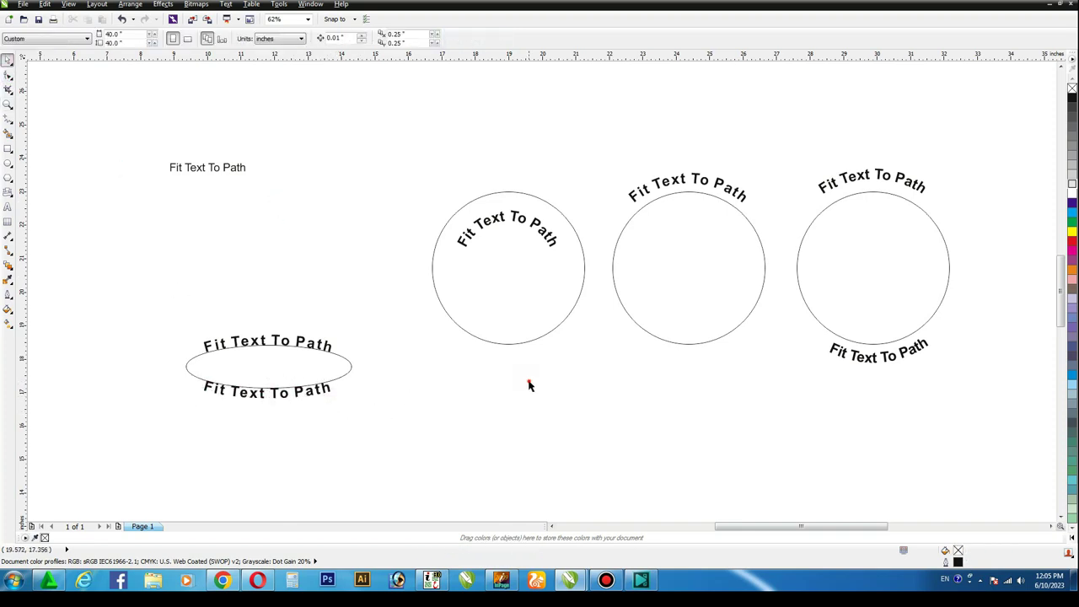
pyautogui.click(9, 124)
pyautogui.click(441, 410)
pyautogui.click(642, 410)
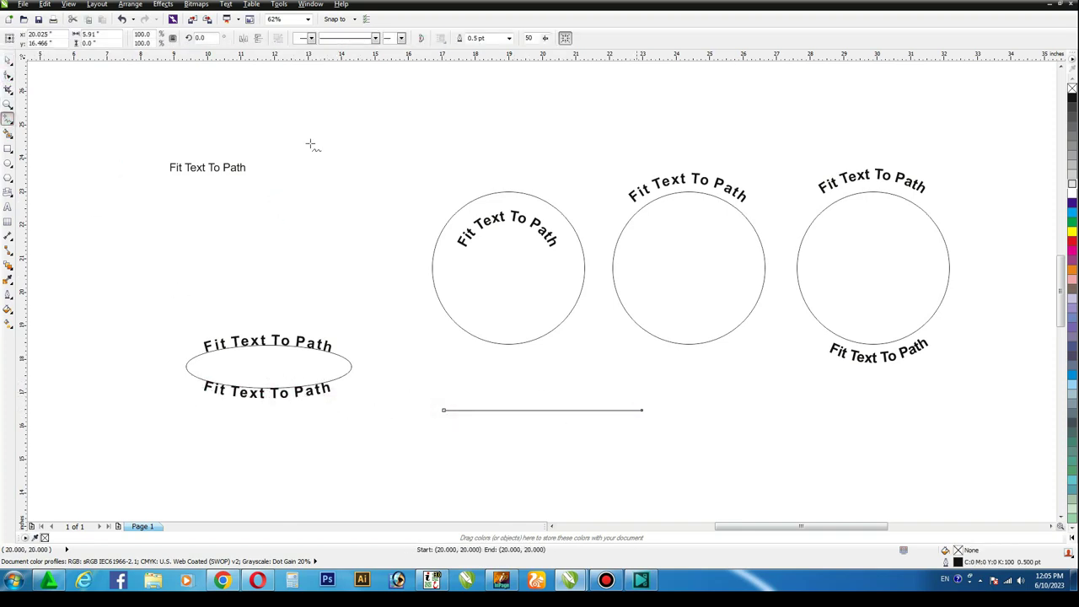
pyautogui.press('F10')
pyautogui.moveTo(409, 375); pyautogui.dragTo(649, 433)
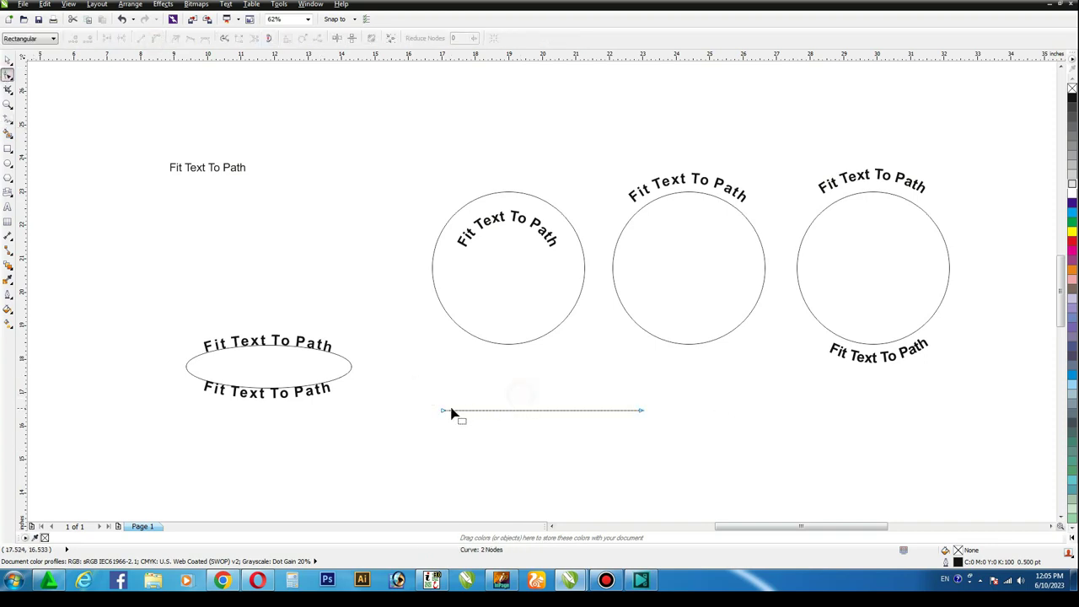
pyautogui.moveTo(496, 411); pyautogui.dragTo(511, 397)
pyautogui.moveTo(583, 422); pyautogui.dragTo(594, 451)
# - Place a copy of the text above the wave and make it bold at 31 pt
pyautogui.press('space')
pyautogui.click(97, 197)
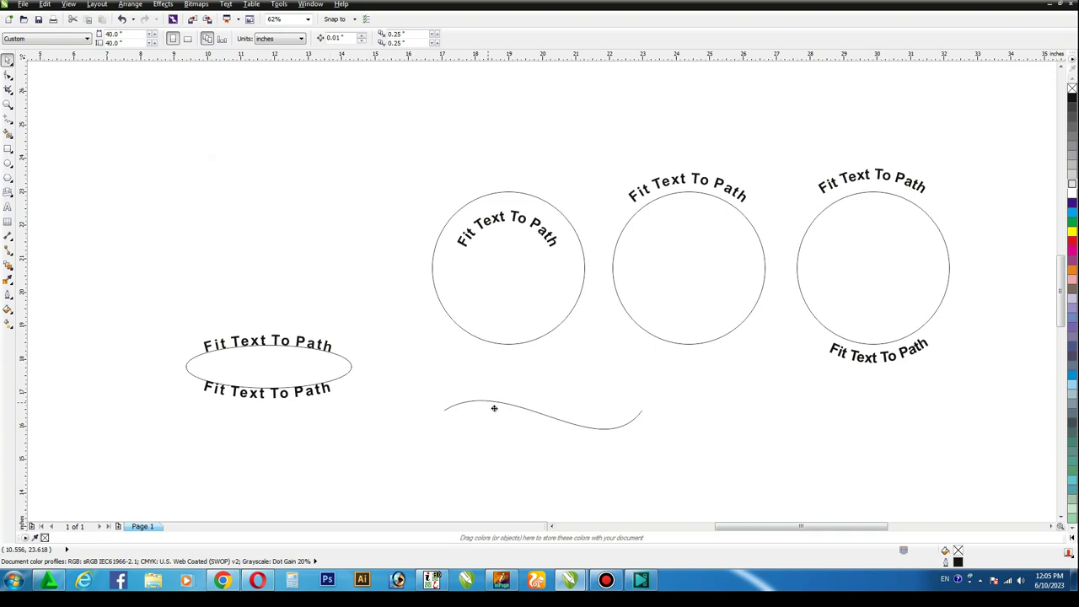
pyautogui.moveTo(494, 408); pyautogui.dragTo(499, 394)
pyautogui.click(382, 38)
pyautogui.click(363, 38)
pyautogui.write('31')
pyautogui.press('Return')
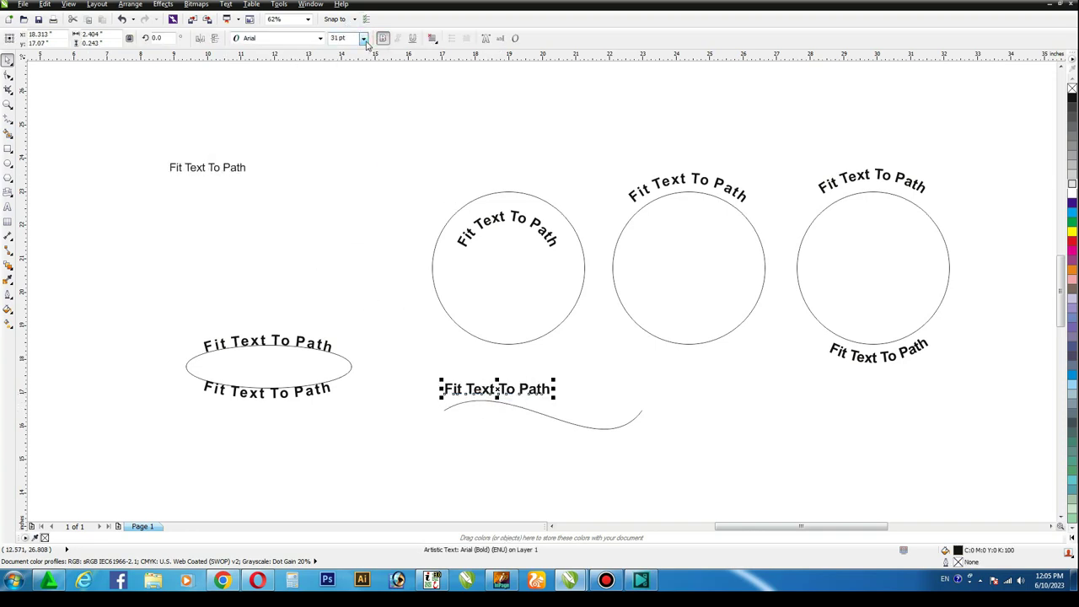
# - Fit the bold text to the wave and spread its letters across the whole curve
pyautogui.click(226, 4)
pyautogui.click(247, 123)
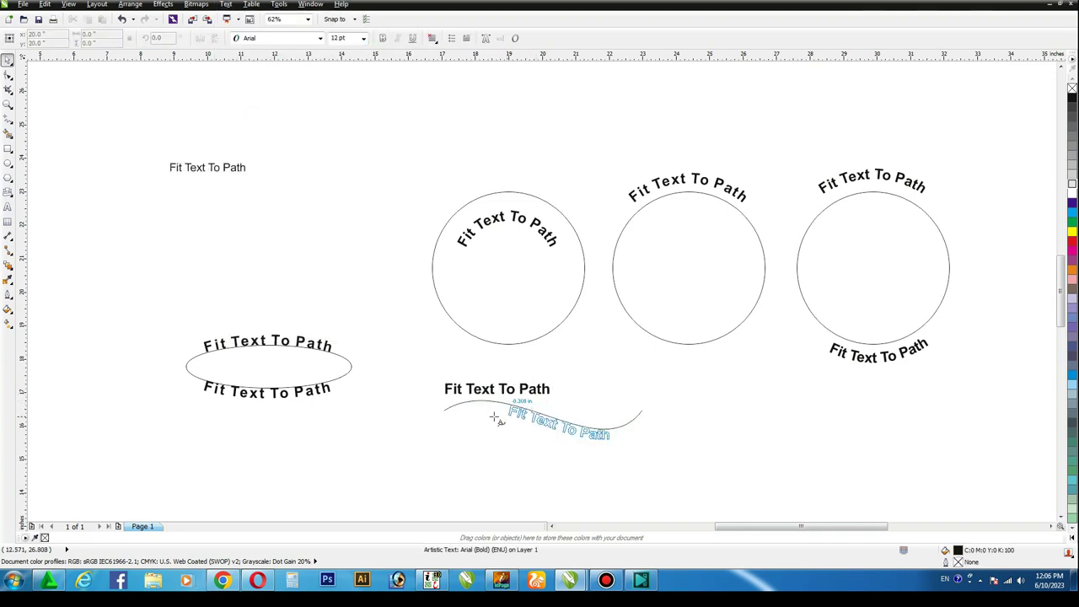
pyautogui.click(444, 408)
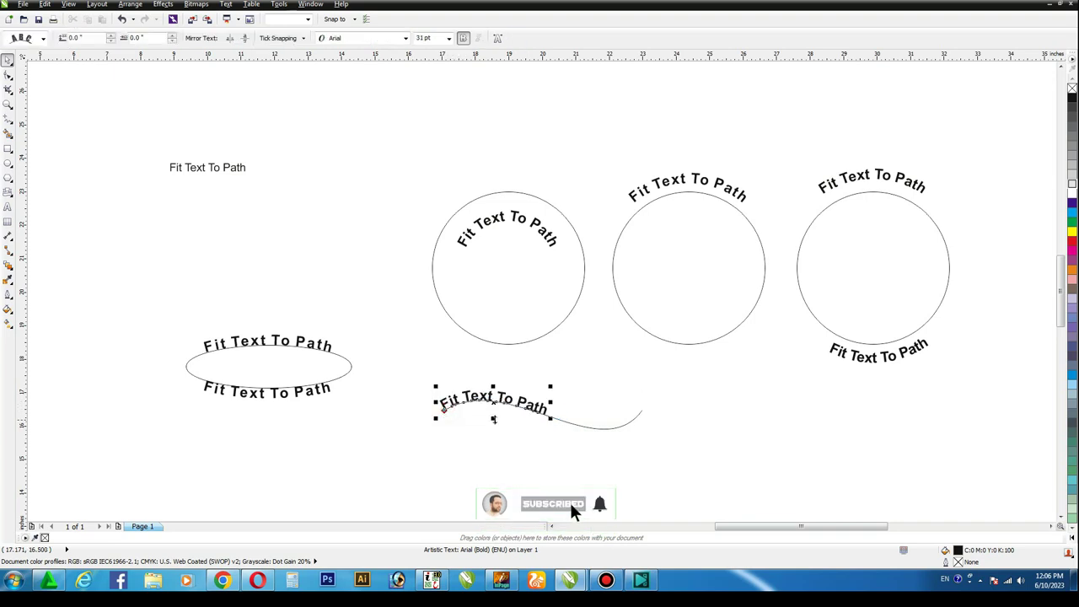
pyautogui.click(8, 75)
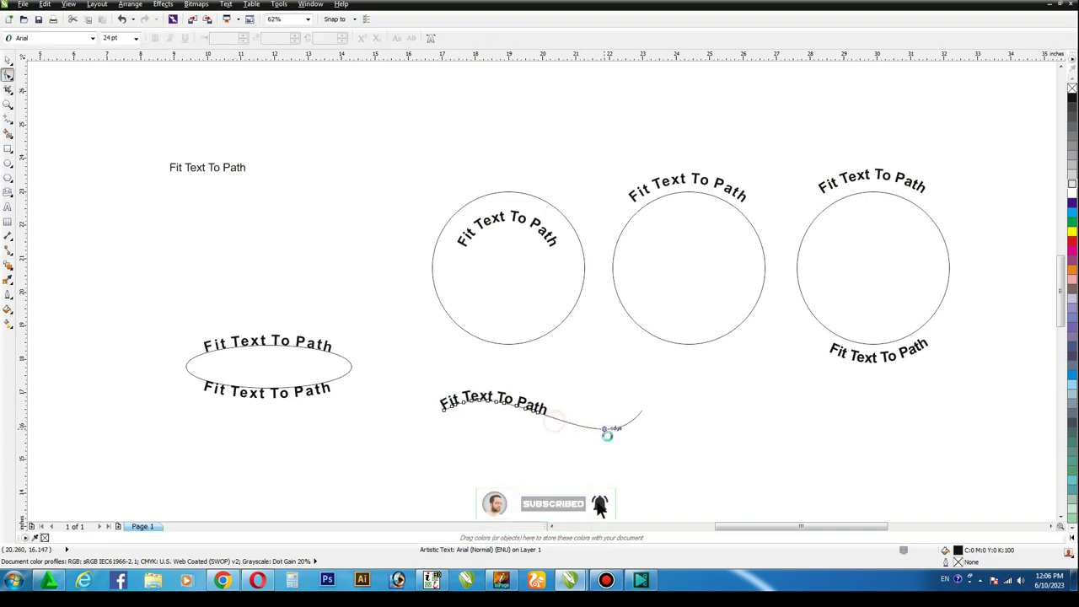
pyautogui.moveTo(605, 430); pyautogui.dragTo(649, 433)
# - Break the text apart from the wave and delete the wave curve
pyautogui.click(9, 60)
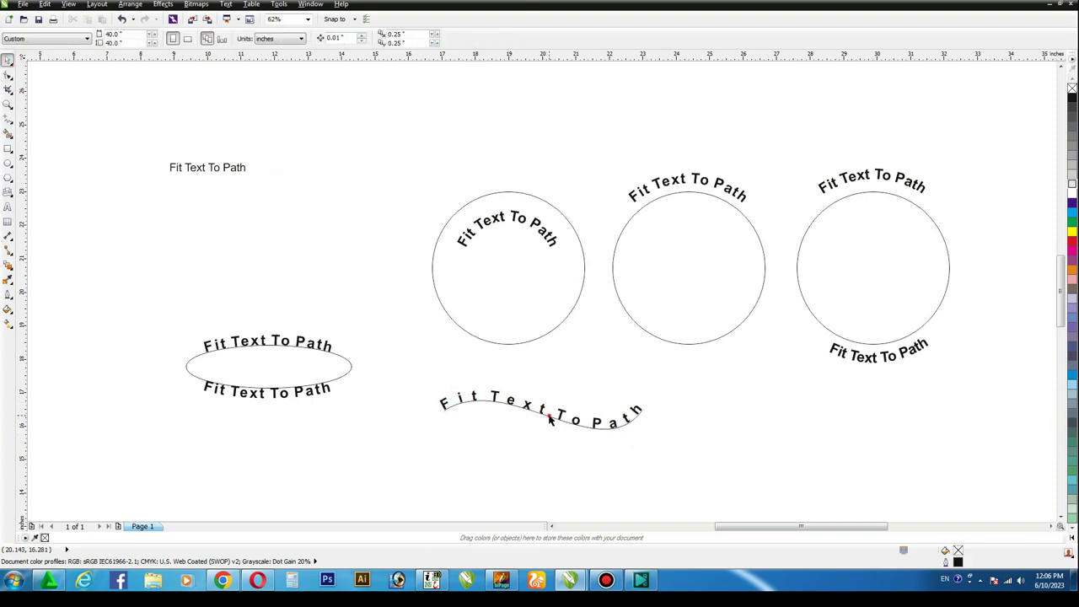
pyautogui.click(550, 418)
pyautogui.click(130, 4)
pyautogui.click(579, 451)
pyautogui.click(586, 430)
pyautogui.press('Delete')
# - Draw a rectangle right of the wave text and round its corners fully into a pill
pyautogui.click(8, 148)
pyautogui.moveTo(681, 388); pyautogui.dragTo(811, 444)
pyautogui.press('F10')
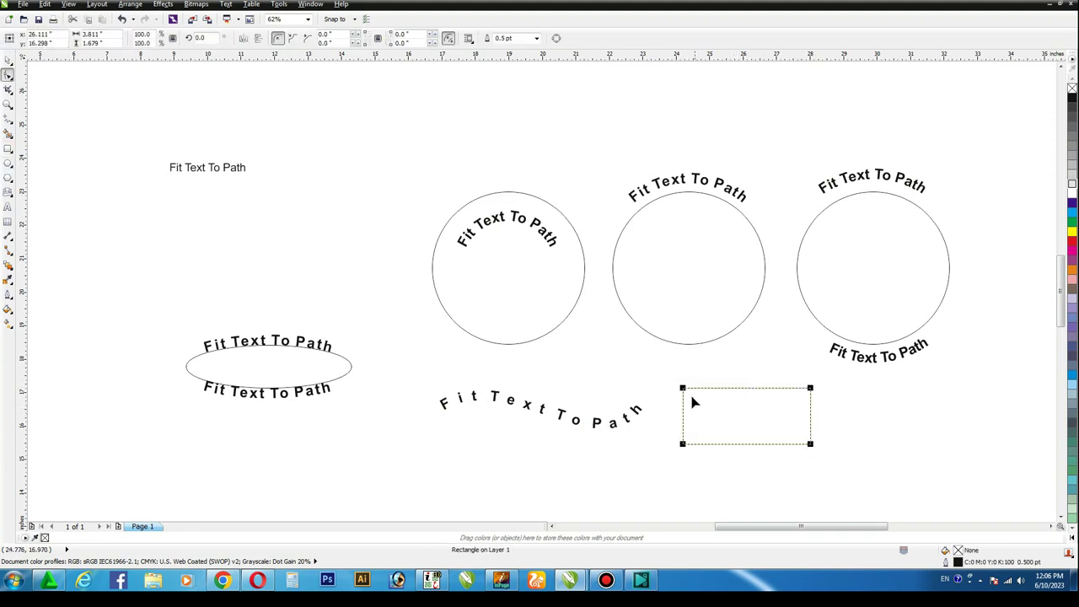
pyautogui.moveTo(681, 387); pyautogui.dragTo(801, 391)
pyautogui.press('space')
pyautogui.click(334, 141)
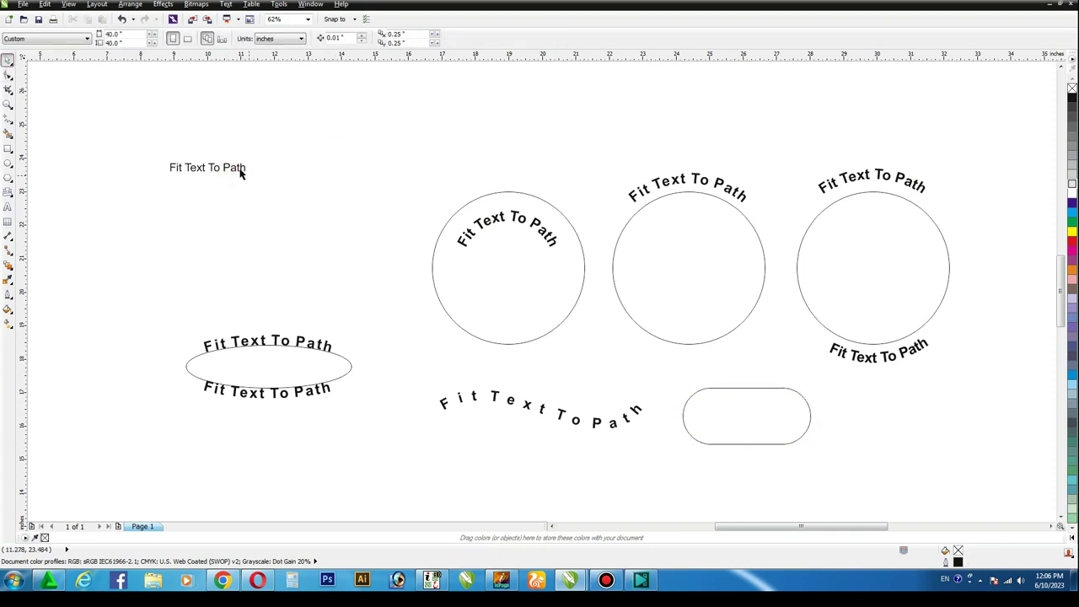
# - Place a bold 24 pt copy of the plain text below the rectangle
pyautogui.click(643, 473)
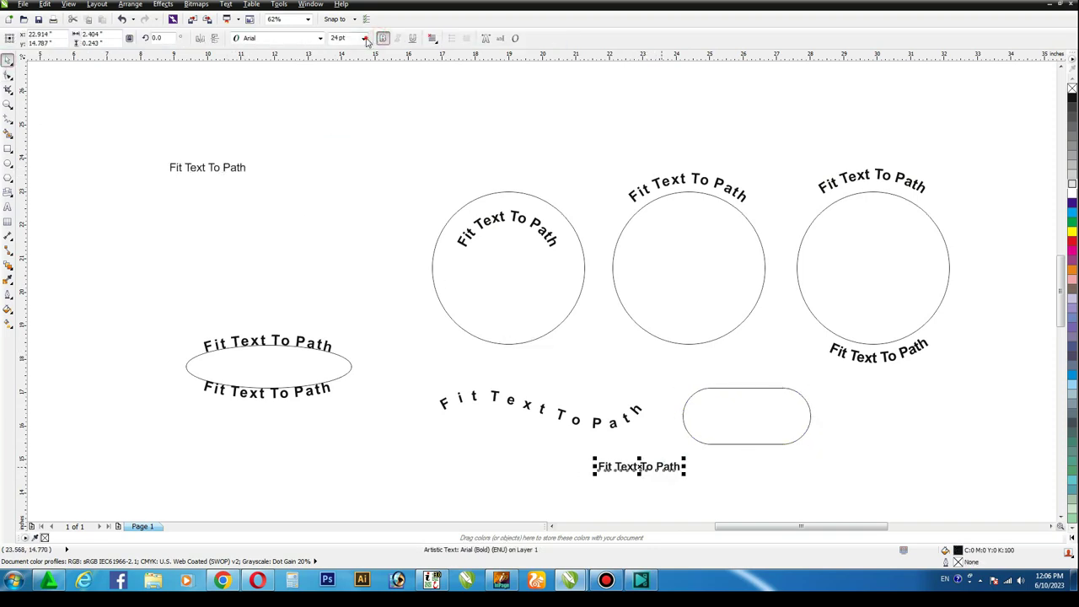
pyautogui.click(365, 40)
pyautogui.click(226, 4)
# - Fit the bold text around the pill's left end and nudge its offset slightly
pyautogui.click(246, 126)
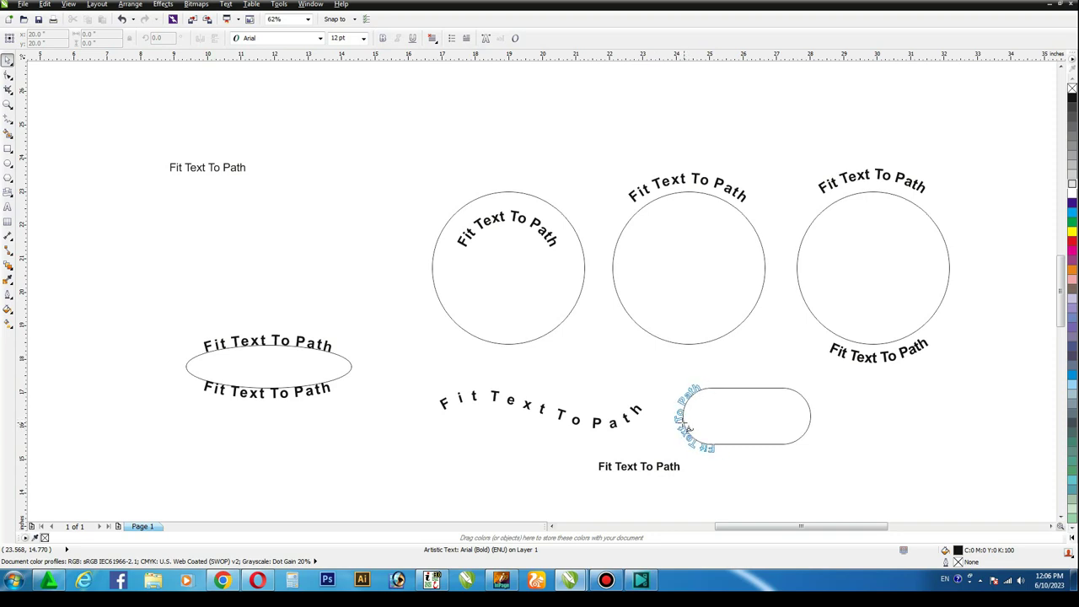
pyautogui.click(684, 421)
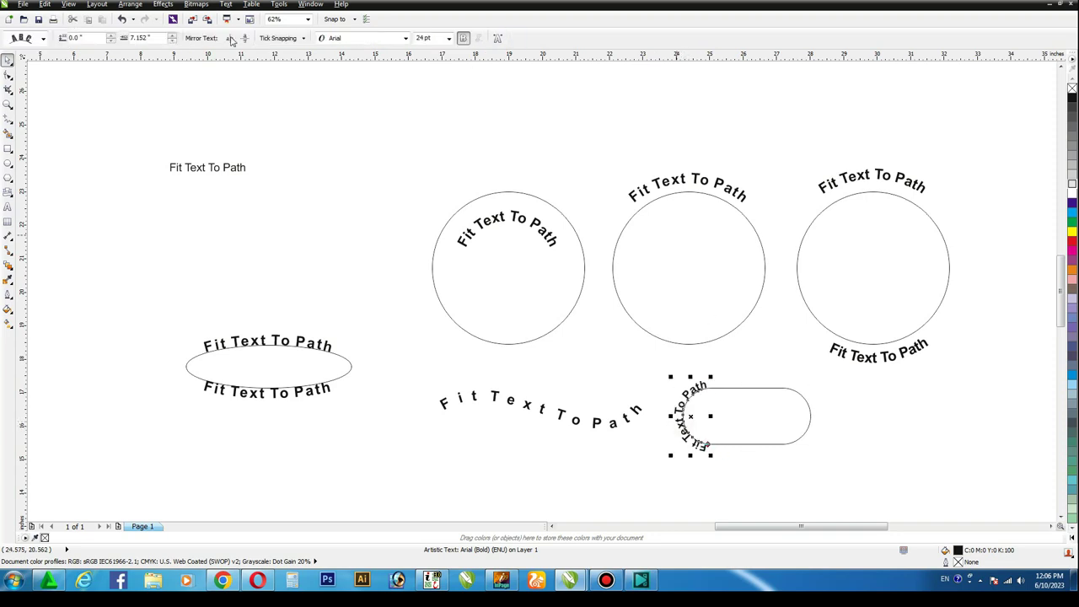
pyautogui.click(172, 40)
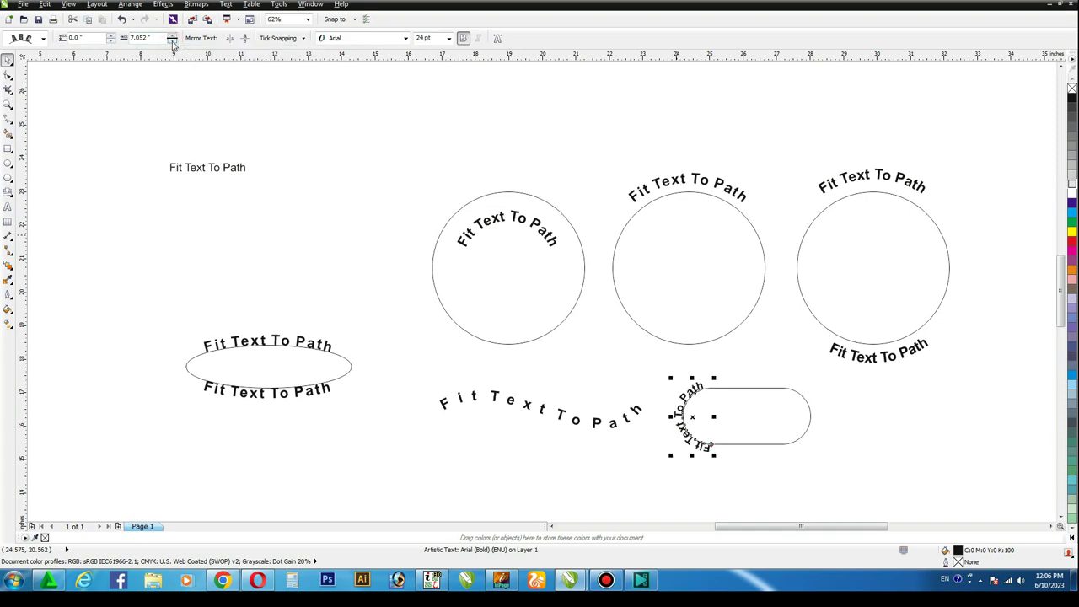
pyautogui.click(234, 169)
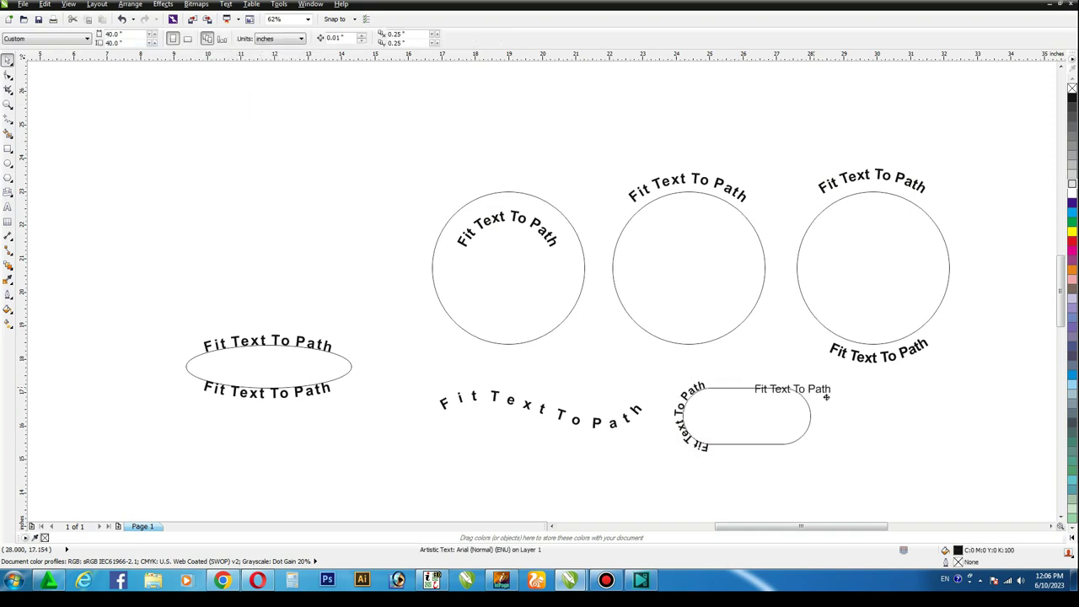
# - Place a bold text copy beside the pill and fit it around the right end
pyautogui.moveTo(234, 169); pyautogui.dragTo(850, 421)
pyautogui.click(382, 39)
pyautogui.click(228, 4)
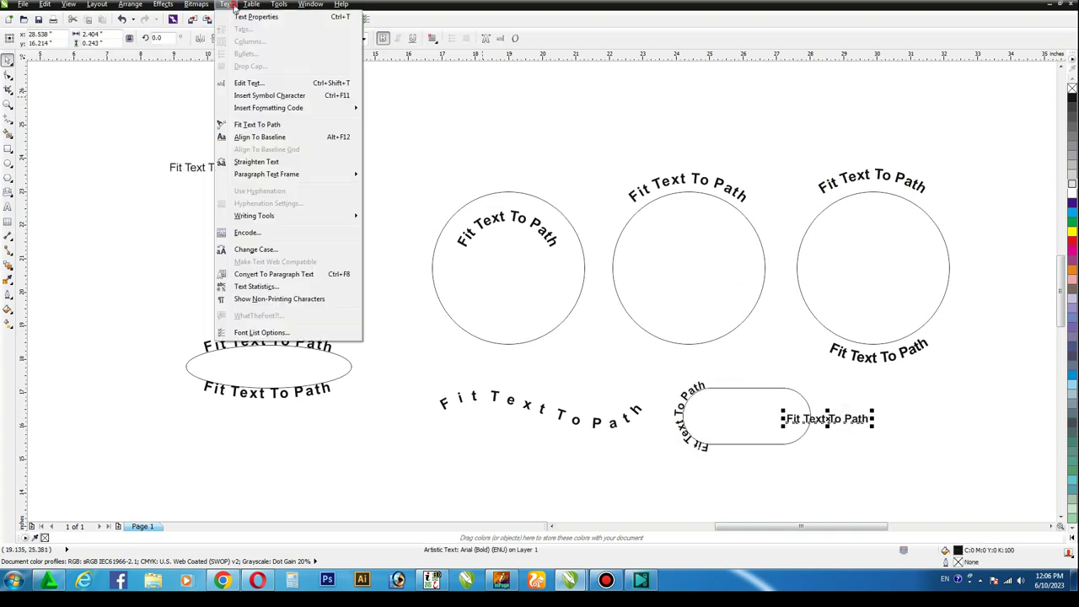
pyautogui.click(815, 421)
# - Break the texts apart from the rounded rectangle and delete the rectangle
pyautogui.click(130, 4)
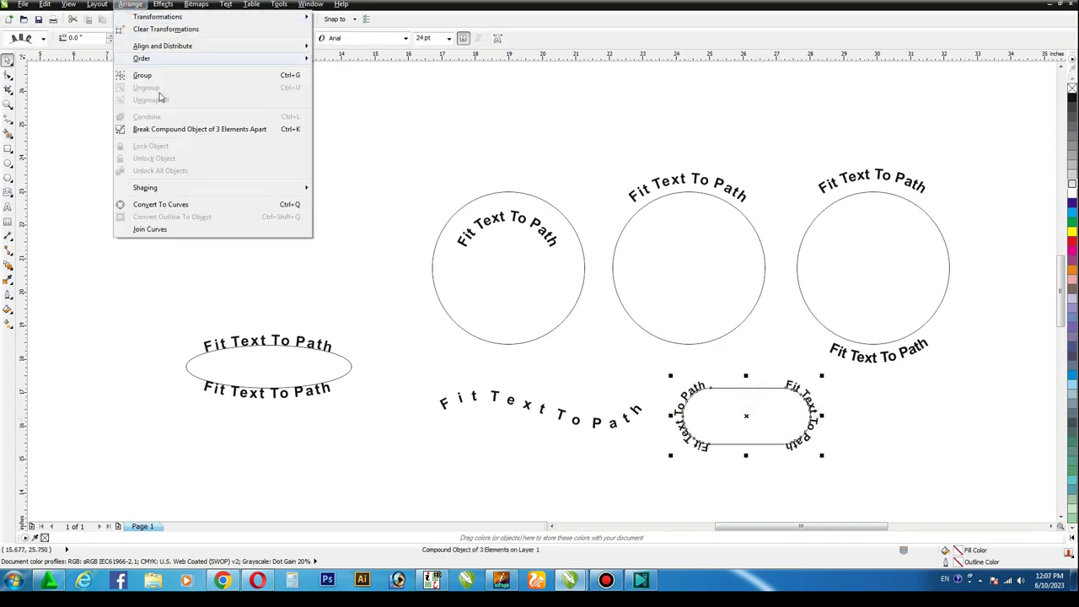
pyautogui.click(199, 129)
pyautogui.click(733, 421)
pyautogui.press('Delete')
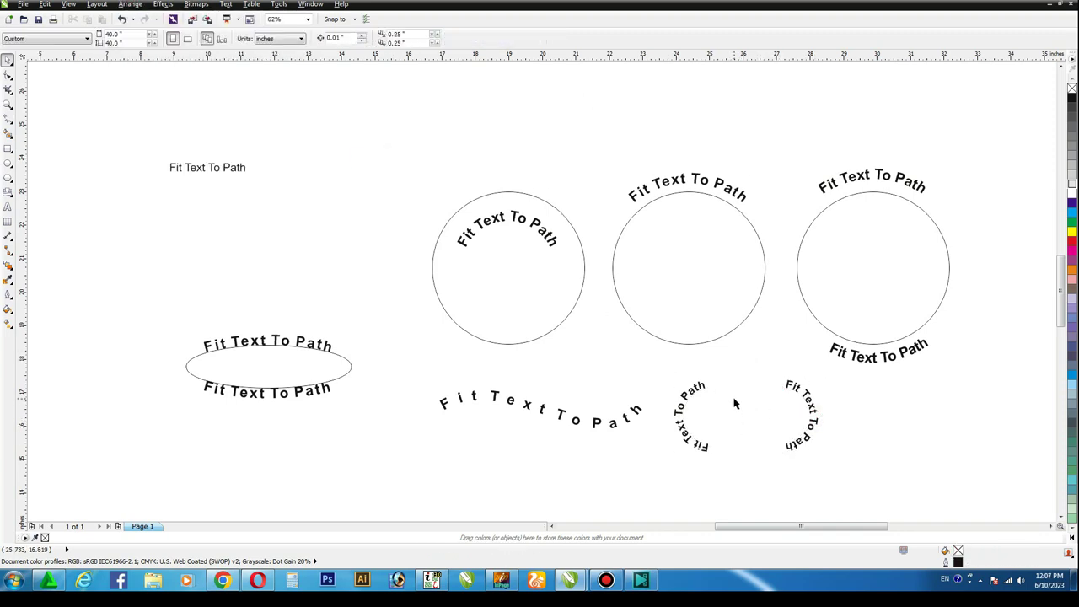
# - Copy a circle to the upper left and centre a wide rectangle across it
pyautogui.scroll(1, 632, 362)
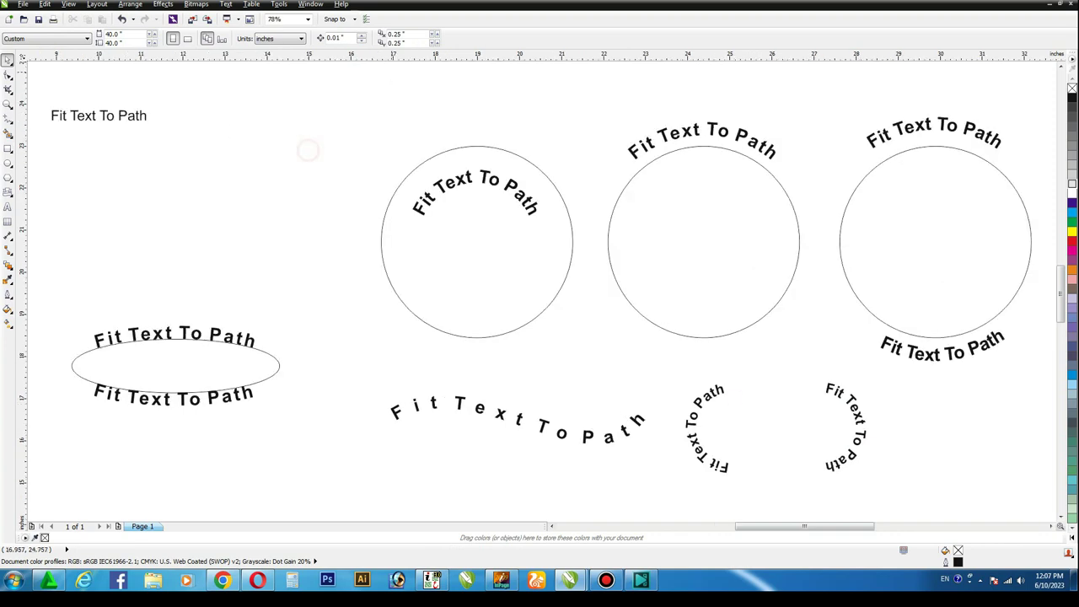
pyautogui.moveTo(489, 284)
pyautogui.mouseDown()
pyautogui.moveTo(285, 283)
pyautogui.moveTo(278, 219)
pyautogui.moveTo(264, 209)
pyautogui.mouseUp()
pyautogui.click(368, 135)
pyautogui.click(7, 148)
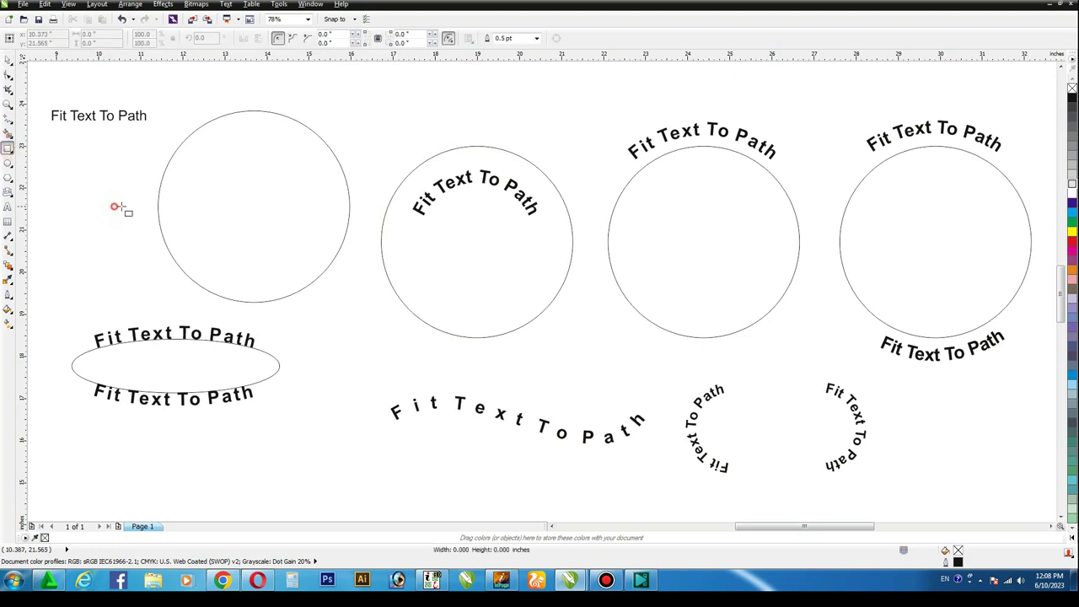
pyautogui.moveTo(115, 206); pyautogui.dragTo(360, 244)
pyautogui.click(8, 59)
pyautogui.moveTo(101, 312); pyautogui.dragTo(405, 110)
pyautogui.press('c')
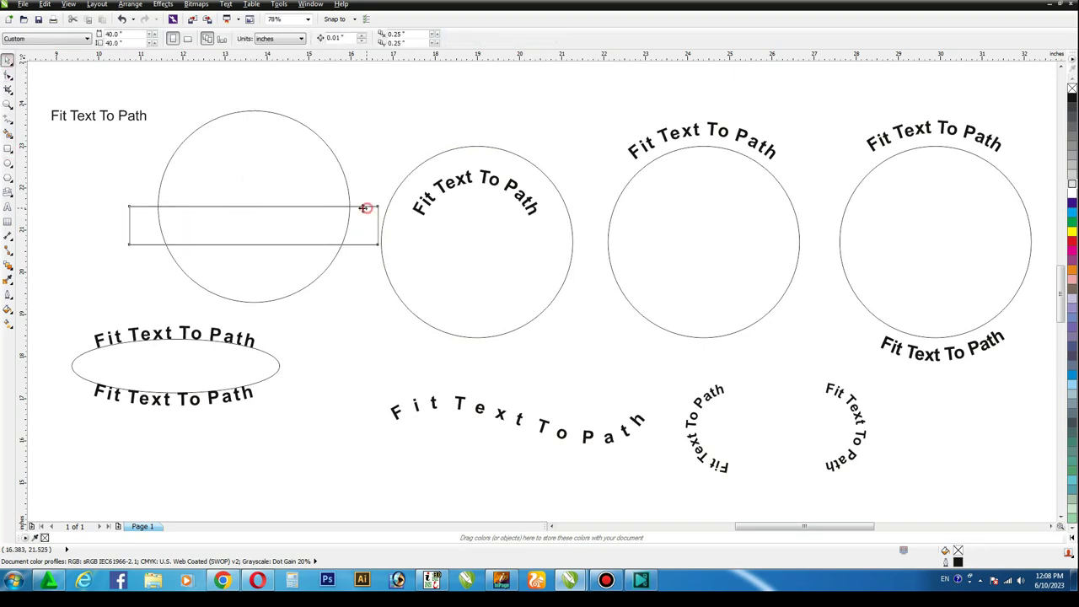
# - Convert the rectangle to curves, bend its top and bottom edges downward, and move the band up
pyautogui.click(378, 211)
pyautogui.click(7, 75)
pyautogui.hotkey('ctrl', 'q')
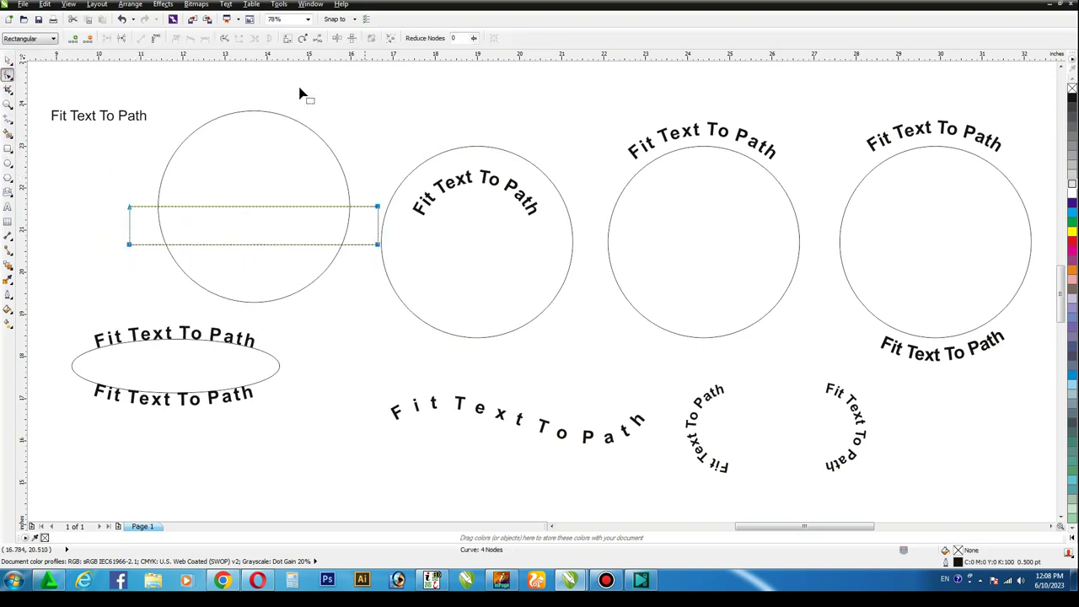
pyautogui.moveTo(258, 244); pyautogui.dragTo(258, 301)
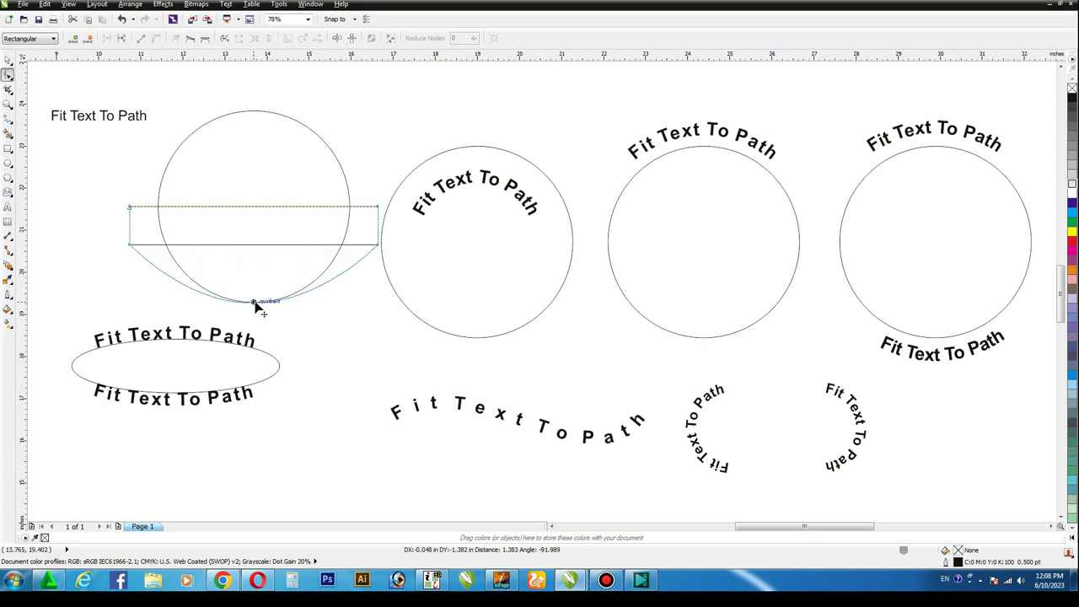
pyautogui.moveTo(253, 213); pyautogui.dragTo(258, 265)
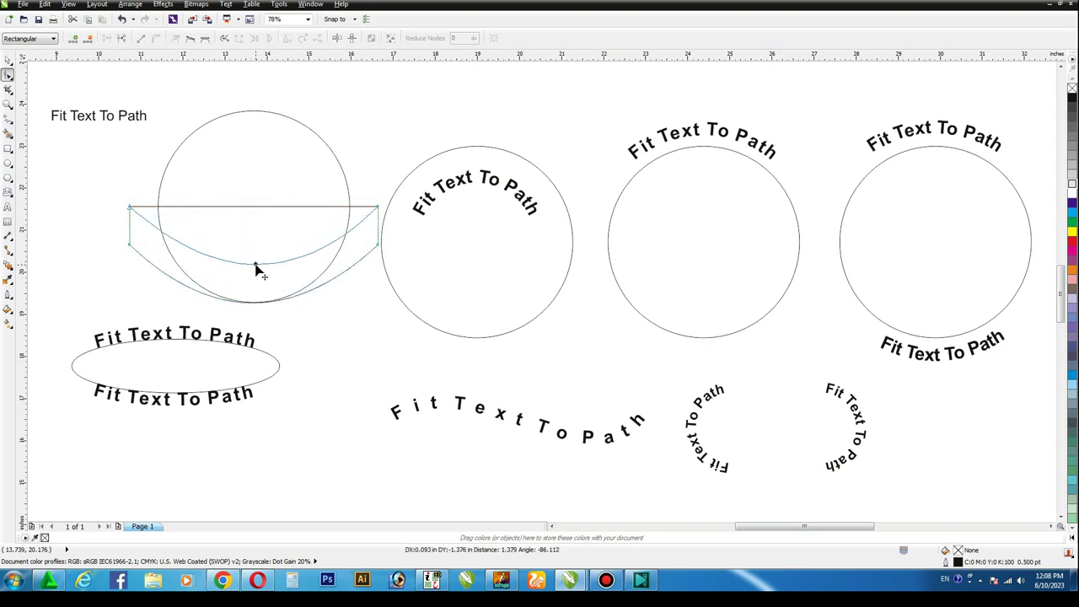
pyautogui.click(8, 61)
pyautogui.click(99, 115)
pyautogui.moveTo(258, 269); pyautogui.dragTo(261, 226)
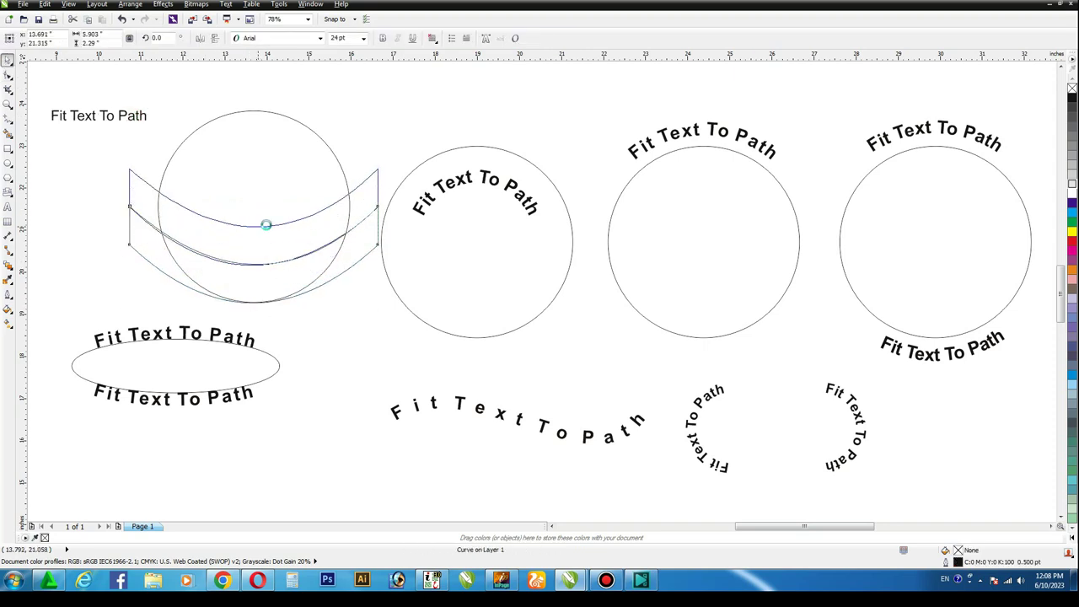
# - Duplicate the band just below and copy the Fit Text To Path heading into the circle
pyautogui.click(395, 129)
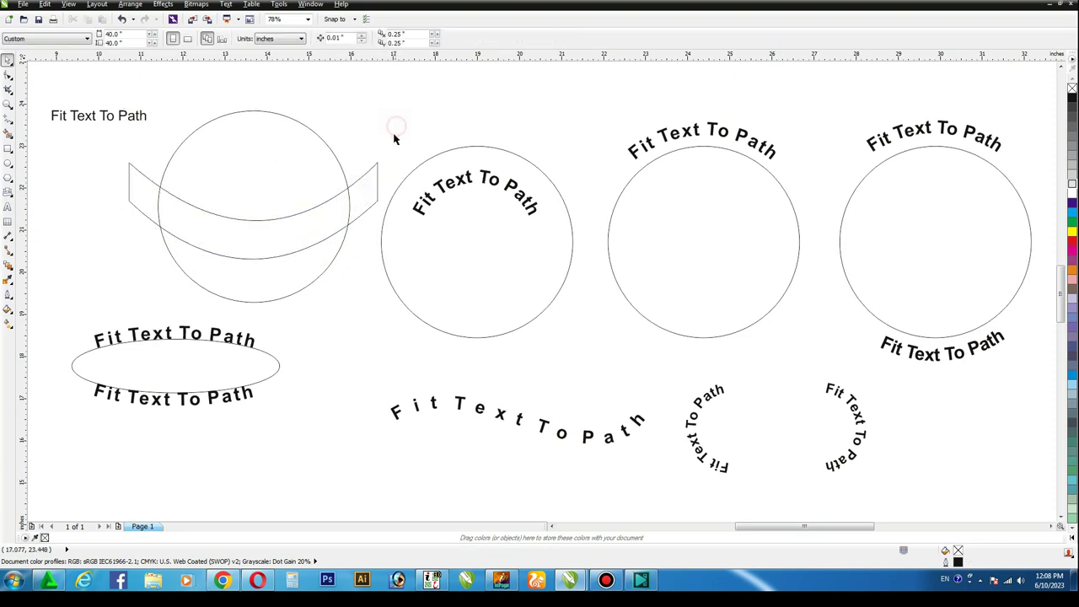
pyautogui.click(370, 185)
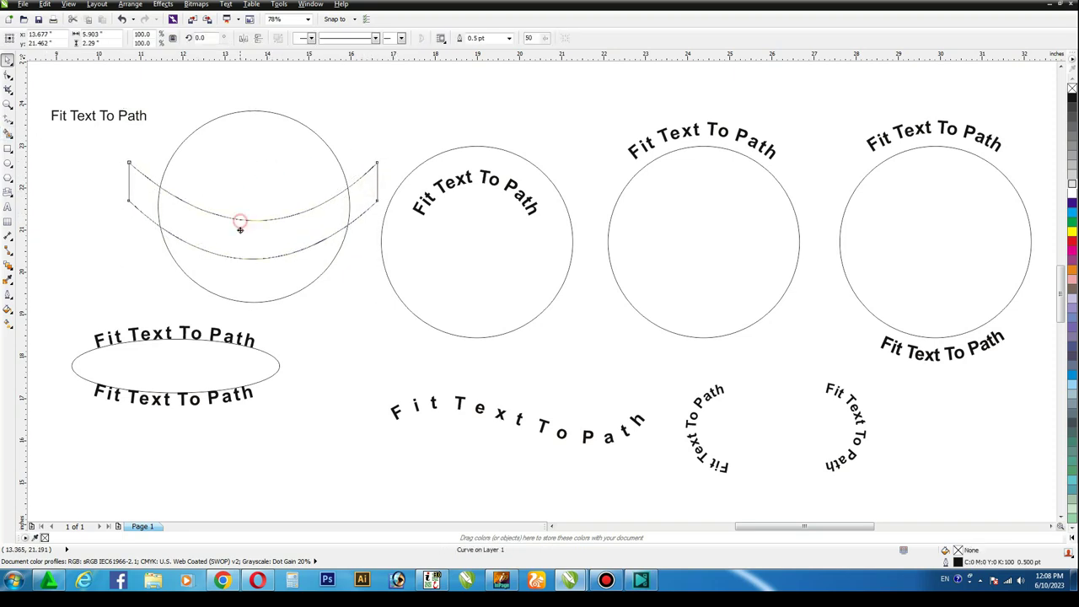
pyautogui.moveTo(239, 223); pyautogui.dragTo(241, 243)
pyautogui.click(141, 116)
pyautogui.moveTo(145, 111); pyautogui.dragTo(207, 126)
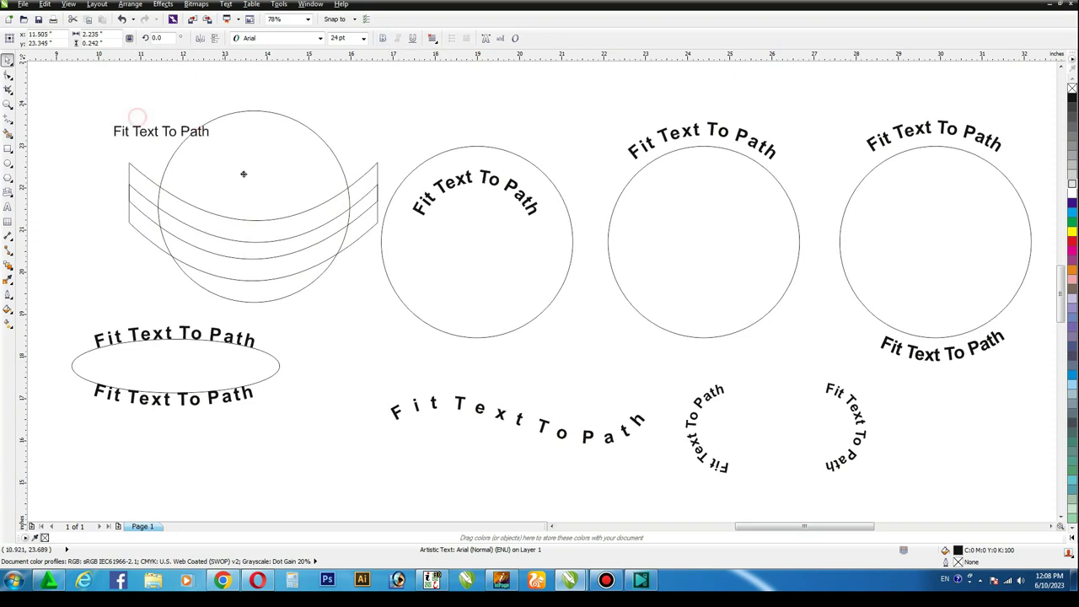
pyautogui.click(244, 174)
# - Fit the bold text copy to the band's middle curve with wider letter spacing and offset
pyautogui.click(383, 38)
pyautogui.click(226, 4)
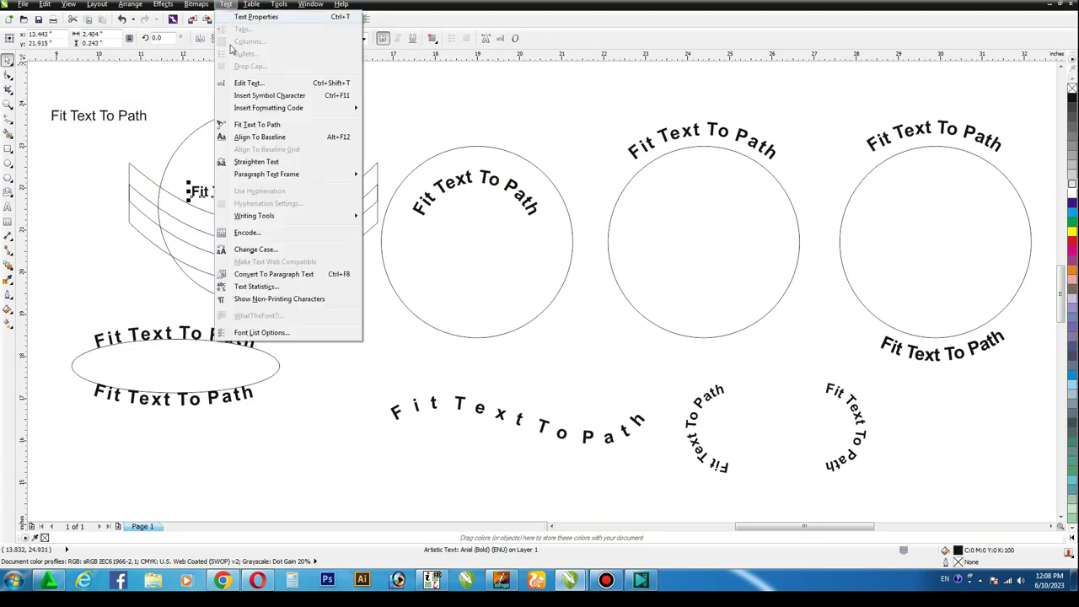
pyautogui.click(247, 125)
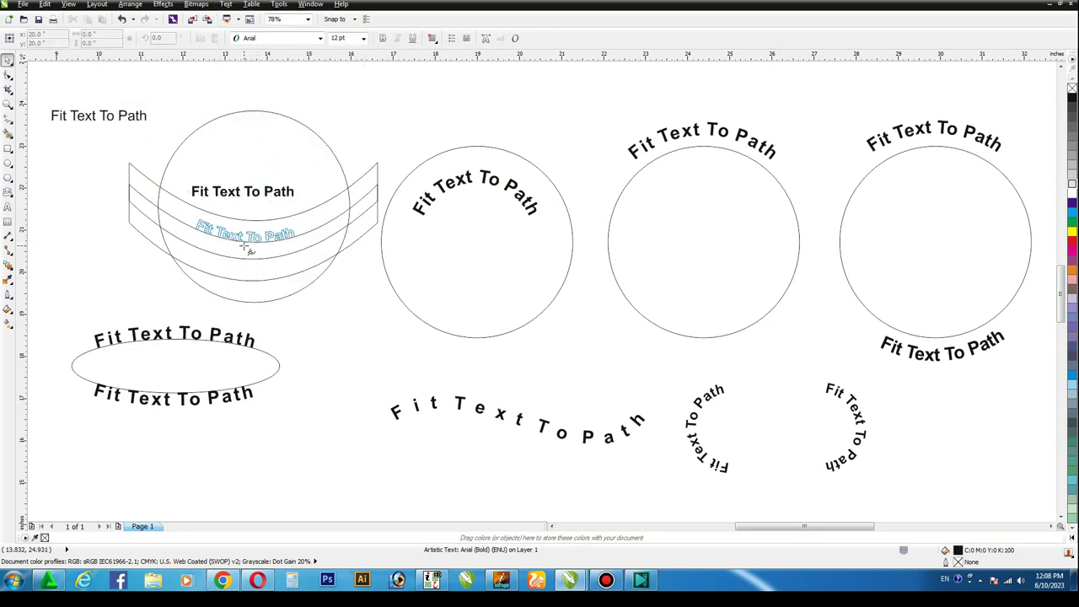
pyautogui.click(247, 245)
pyautogui.click(8, 75)
pyautogui.moveTo(299, 245)
pyautogui.mouseDown()
pyautogui.moveTo(346, 231)
pyautogui.moveTo(340, 241)
pyautogui.mouseUp()
pyautogui.click(8, 59)
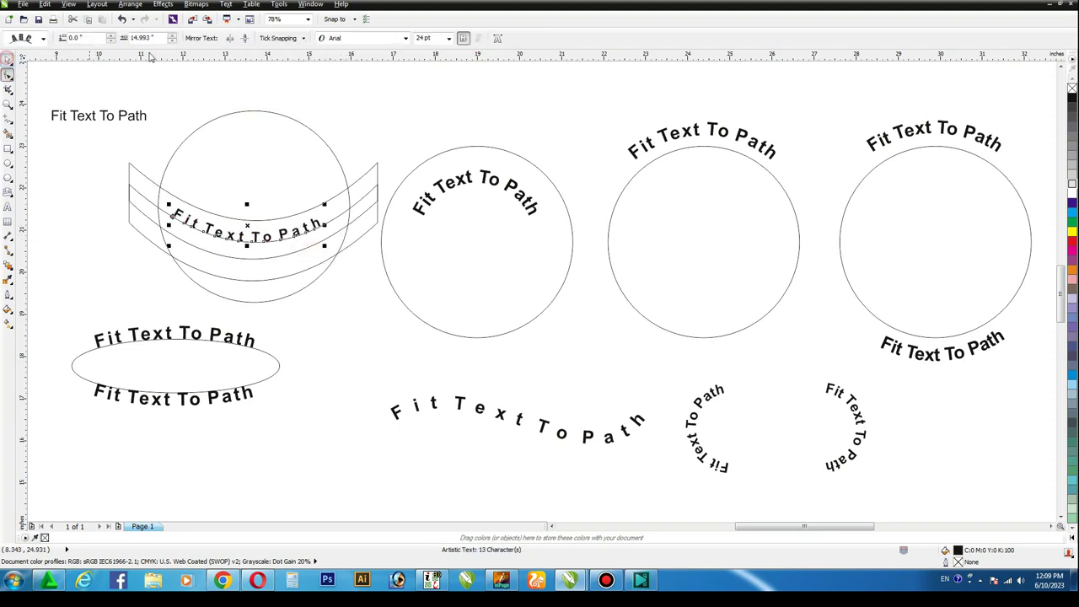
pyautogui.click(175, 35)
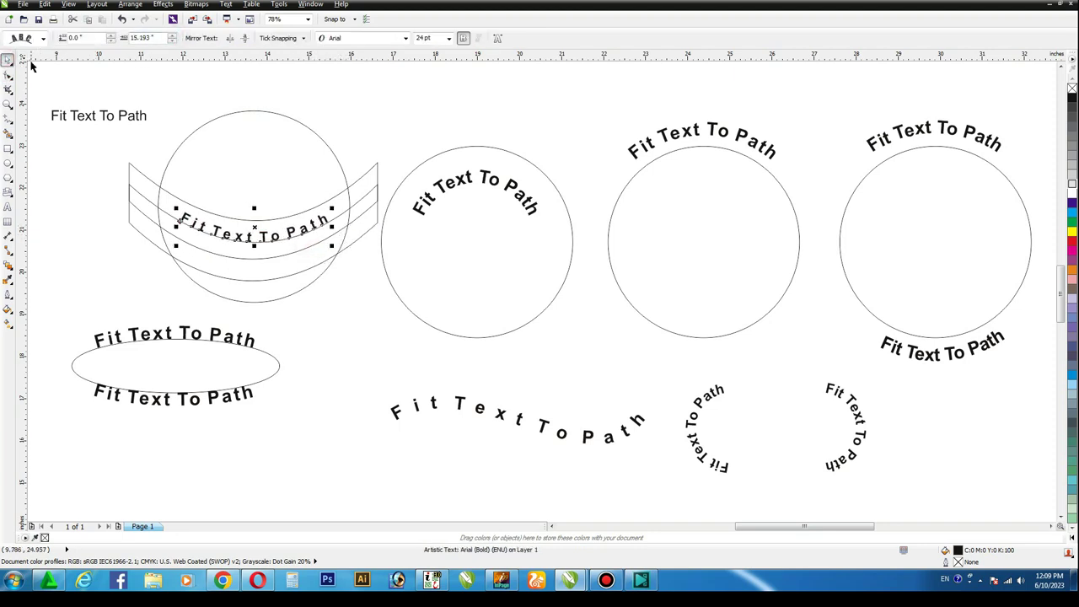
pyautogui.click(360, 241)
pyautogui.click(130, 3)
# - Detach the text from its curve and show white text on the black band in filled preview
pyautogui.click(166, 130)
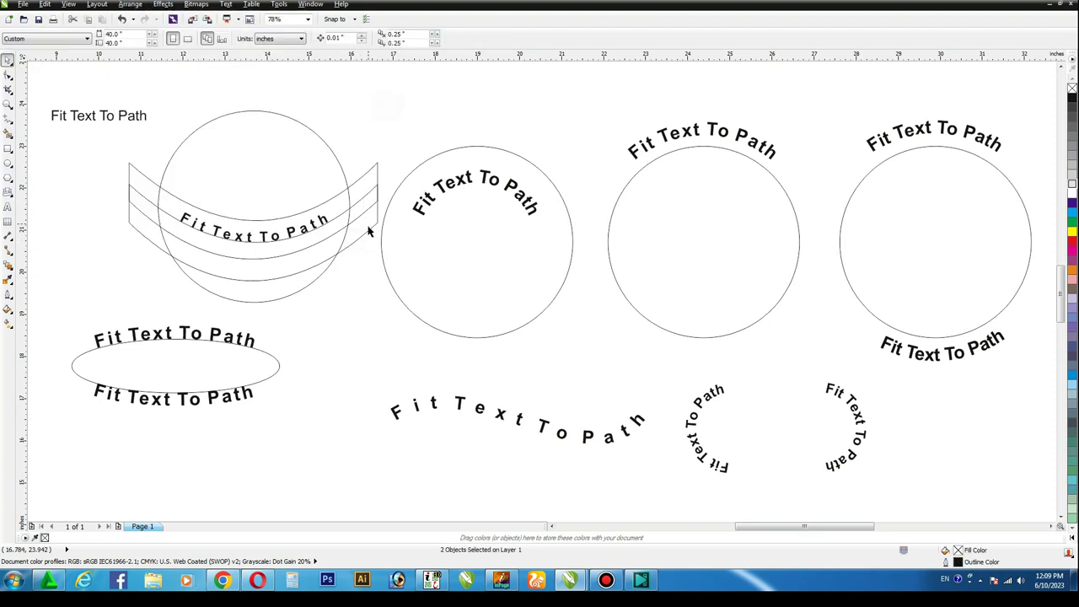
pyautogui.click(374, 228)
pyautogui.click(323, 220)
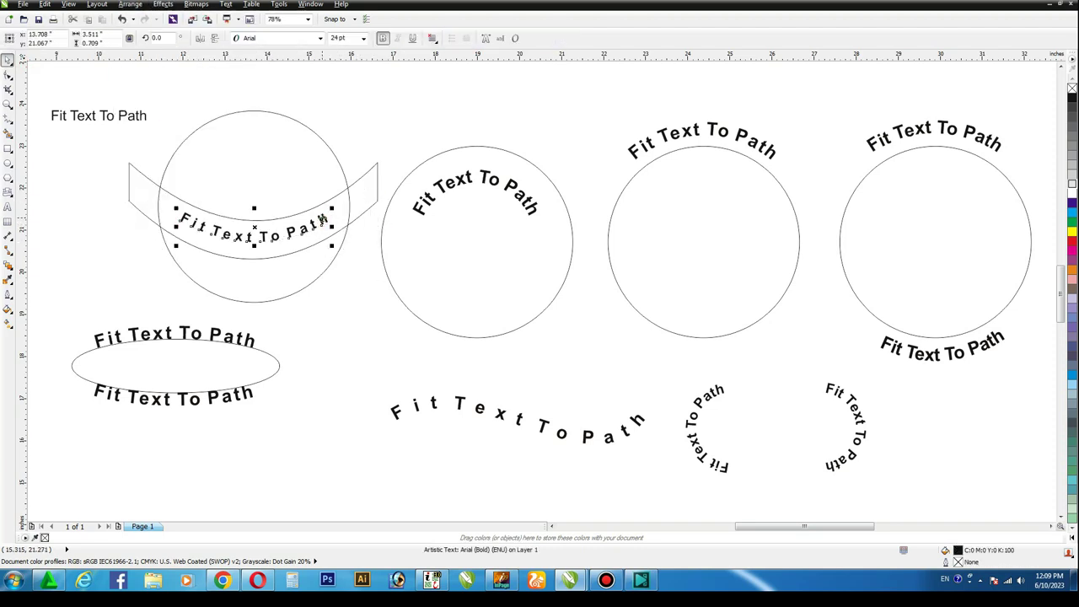
pyautogui.click(378, 192)
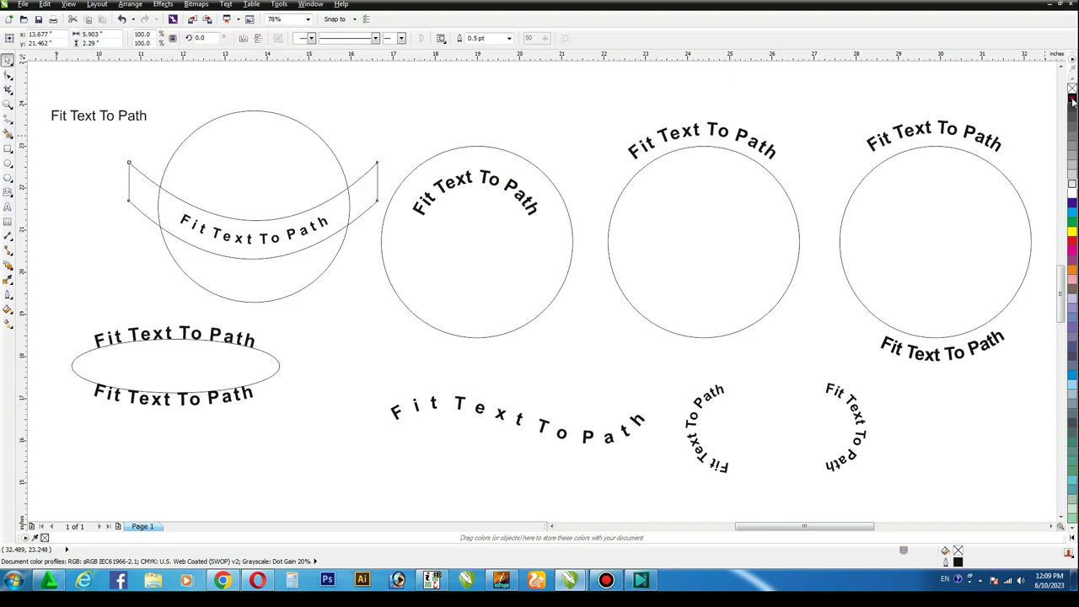
pyautogui.click(224, 216)
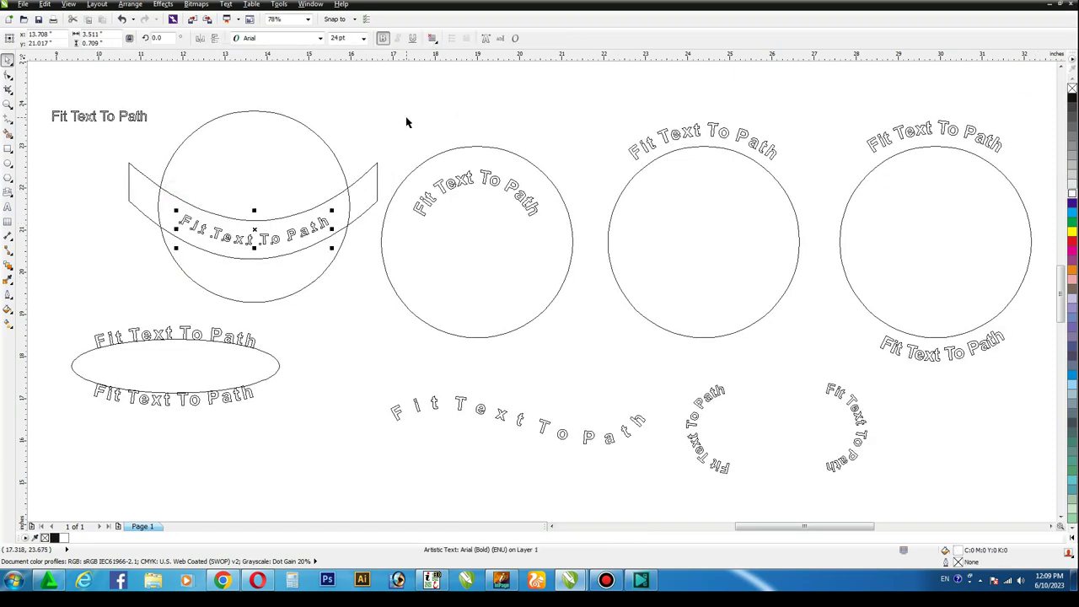
pyautogui.hotkey('shift', 'F9')
pyautogui.click(358, 205)
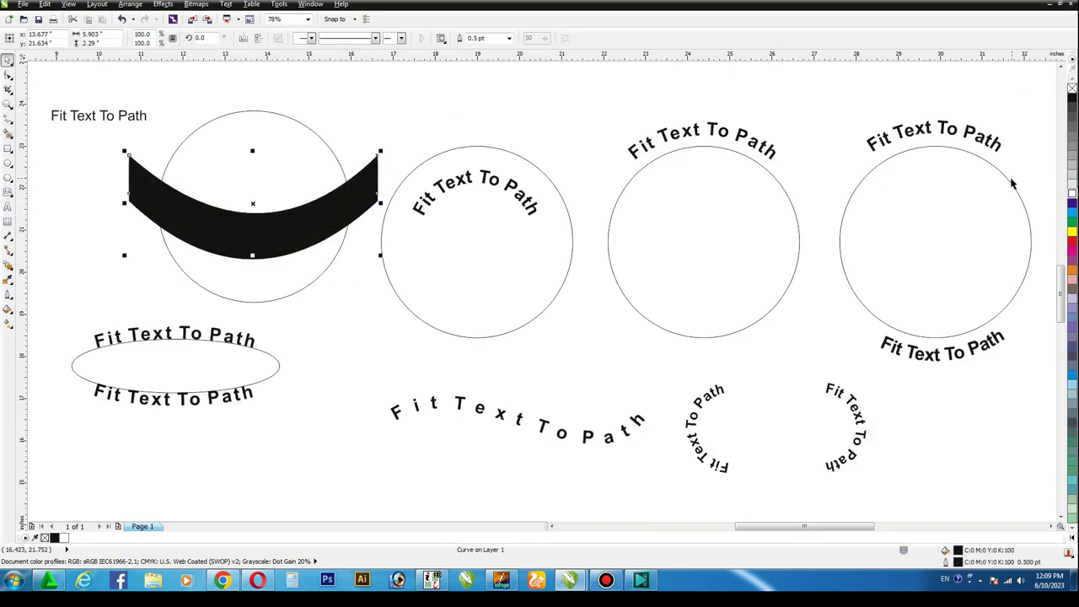
pyautogui.click(1072, 195)
pyautogui.hotkey('ctrl', 'z')
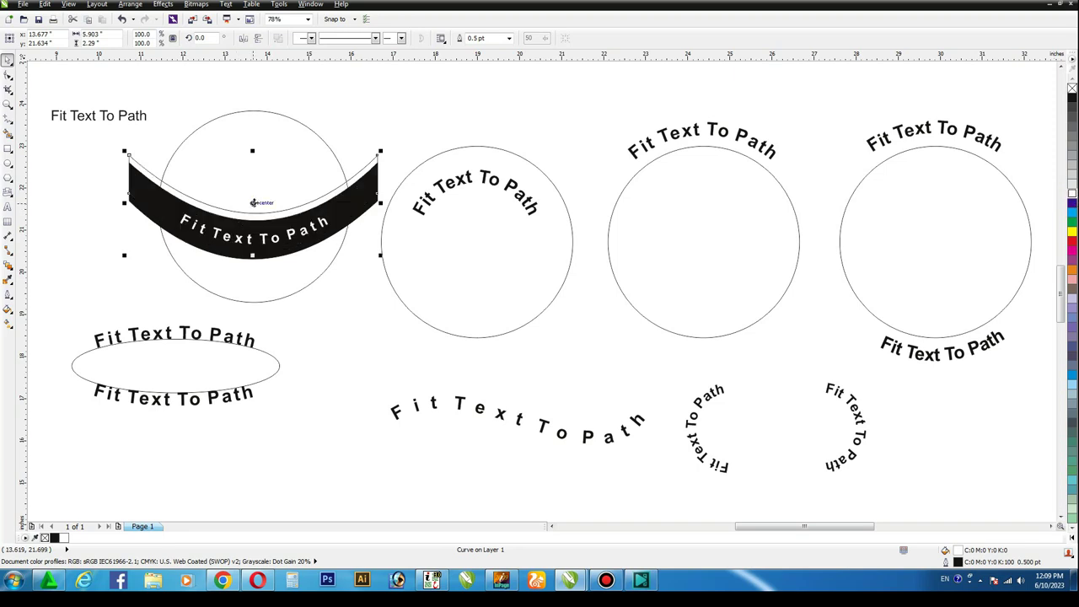
# - Add offset black band copies behind the text to leave thin white edge stripes
pyautogui.moveTo(253, 203); pyautogui.dragTo(252, 197)
pyautogui.click(1072, 97)
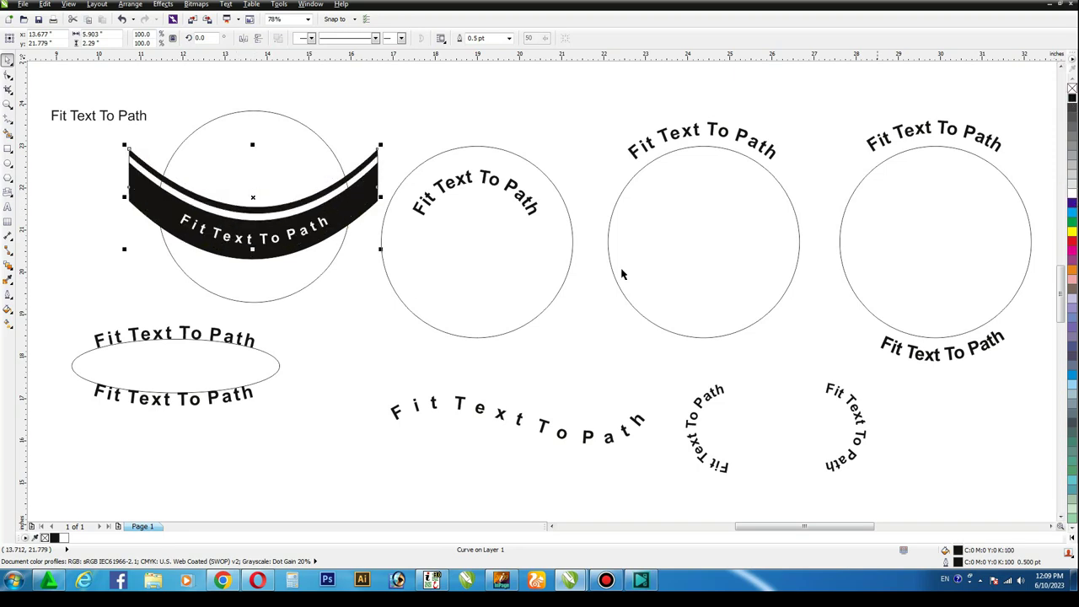
pyautogui.click(367, 211)
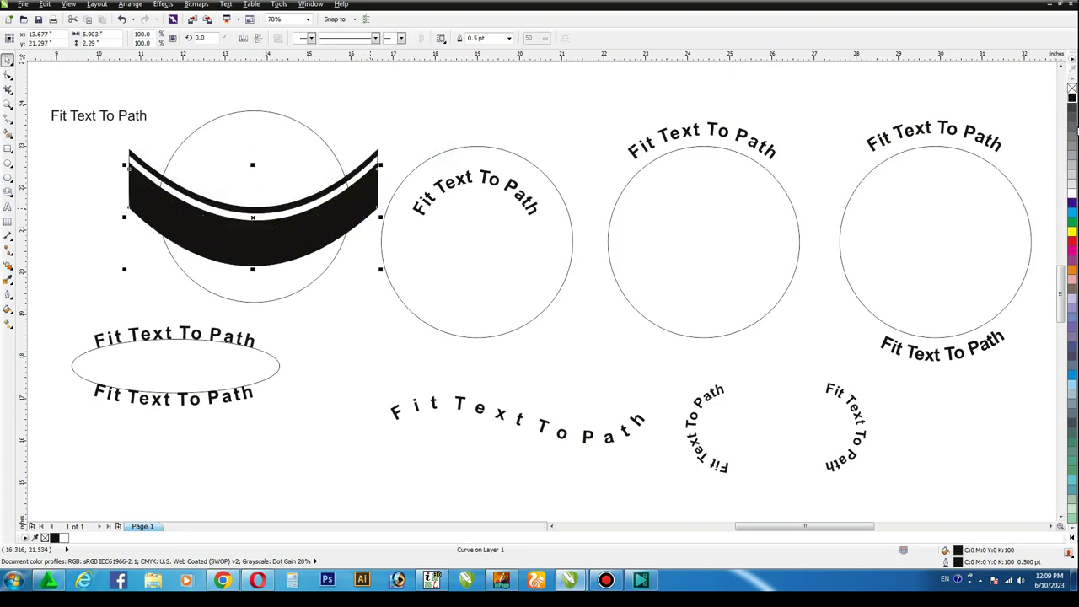
pyautogui.click(1070, 189)
pyautogui.hotkey('ctrl', 'z')
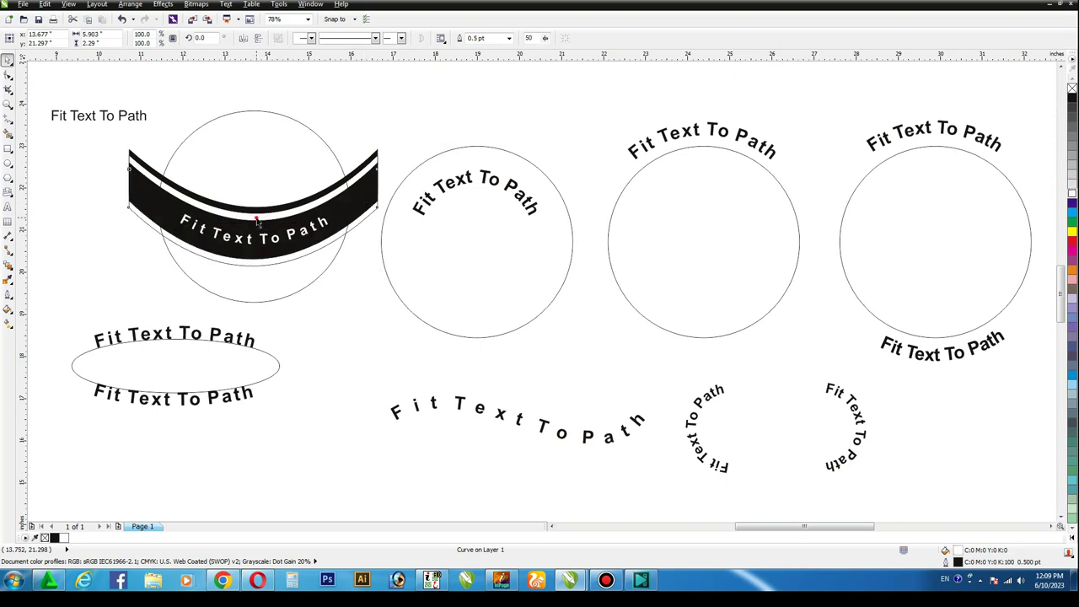
pyautogui.click(257, 221)
pyautogui.click(1072, 97)
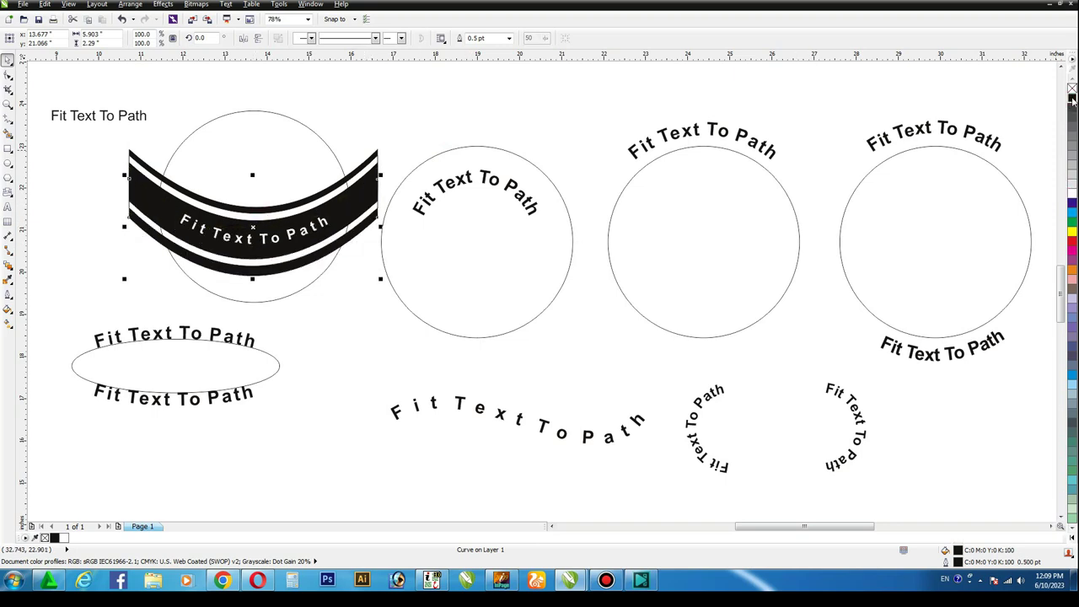
pyautogui.press('Tab')
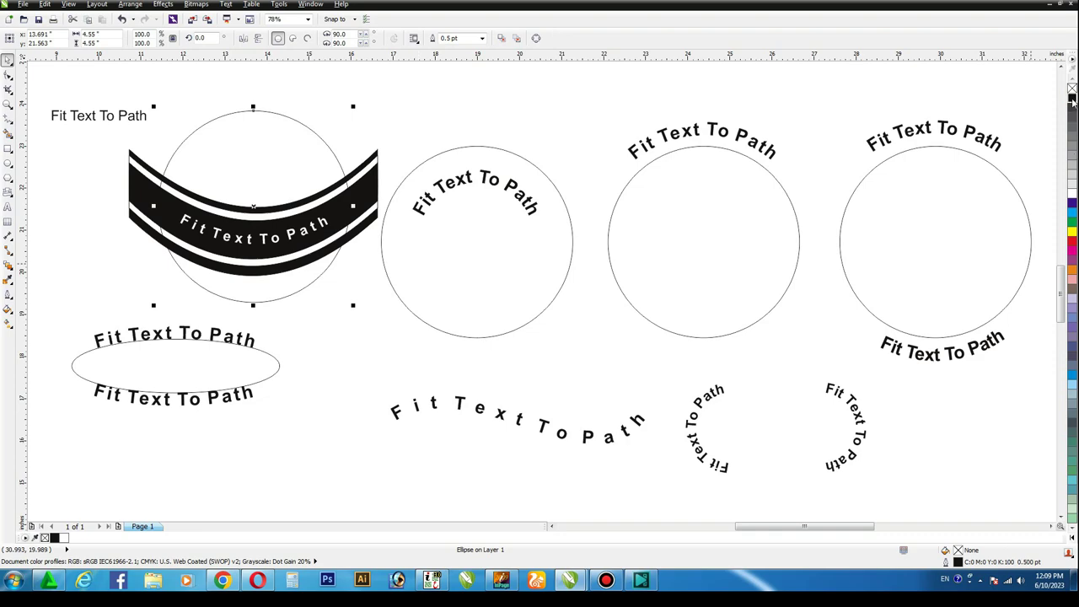